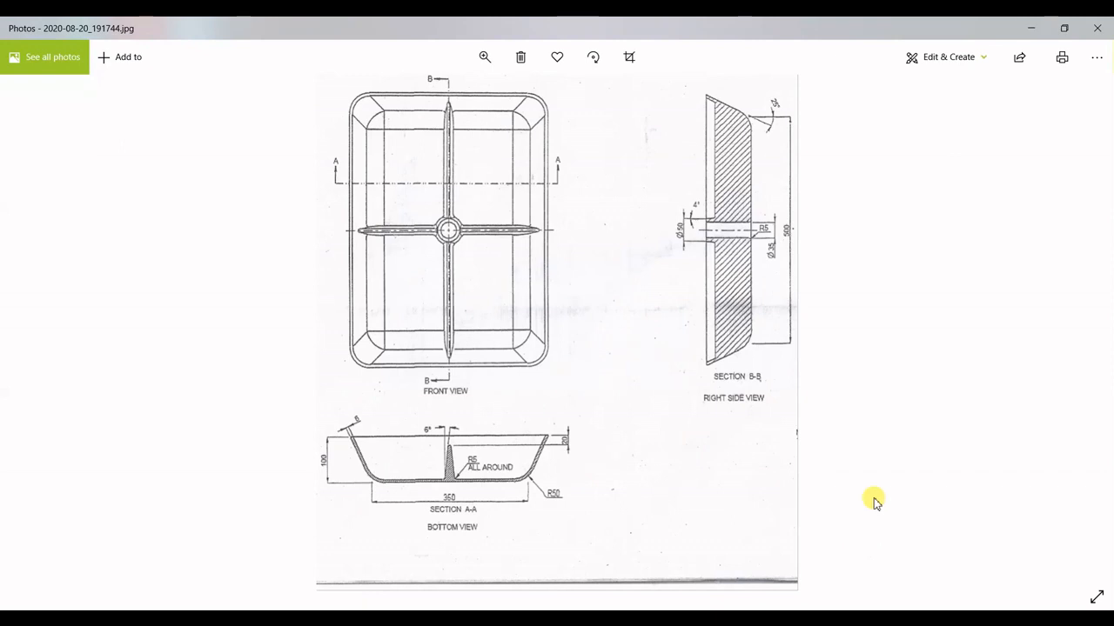
- Examine the tray drawing's front view with its crossed ribs and central boss, together with Section B-B
scroll(654, 315, up, 1)
scroll(655, 315, up, 1)
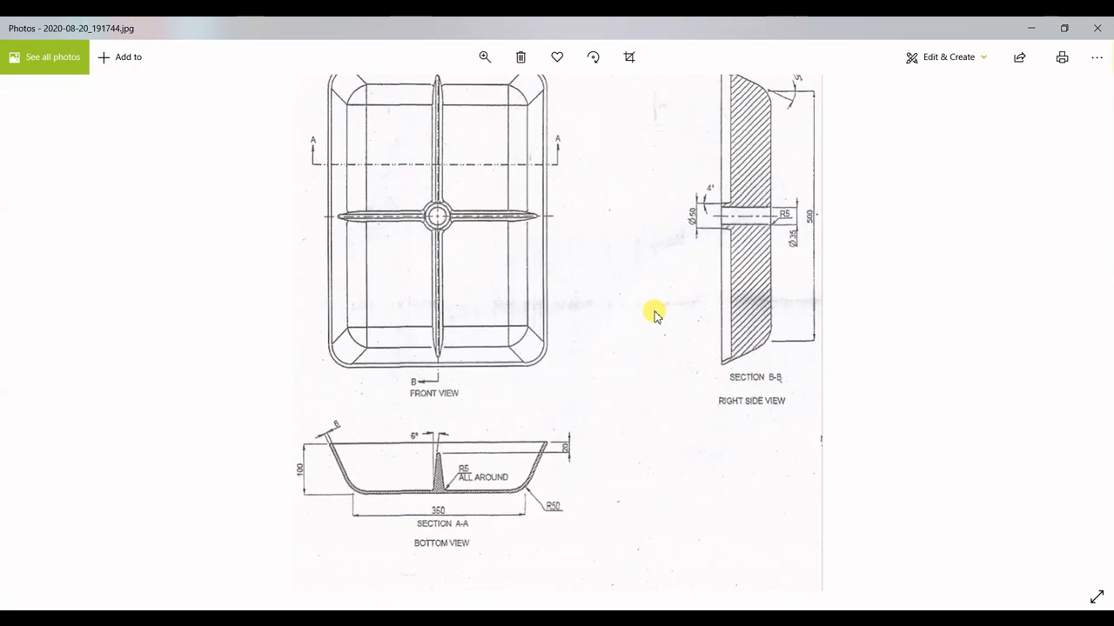
scroll(652, 312, up, 1)
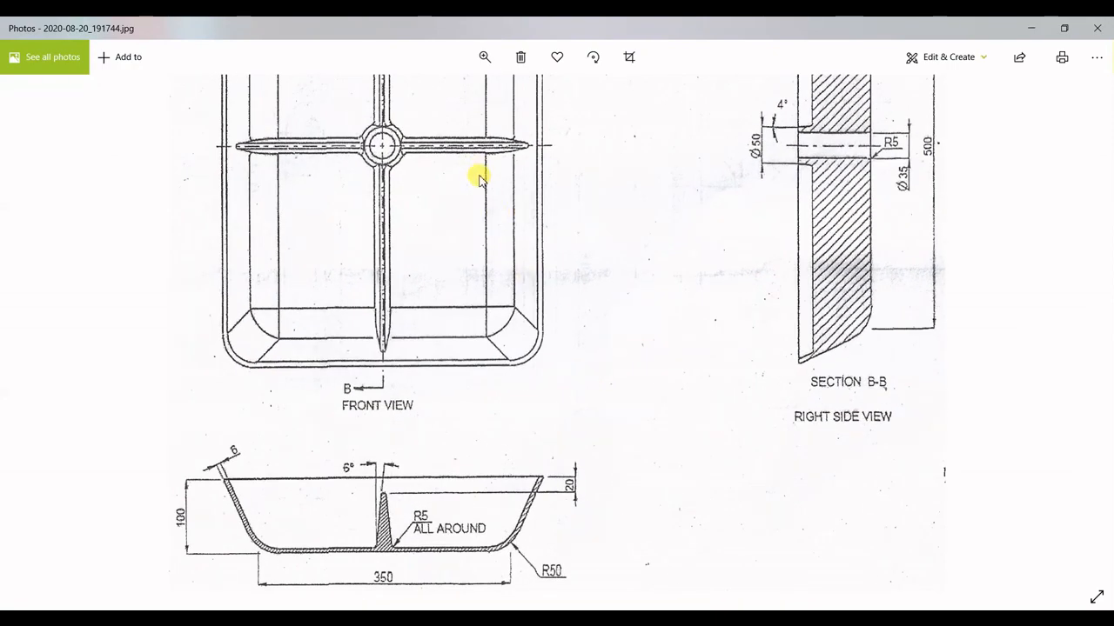
mouse_move(478, 174)
mouse_down()
mouse_move(502, 435)
mouse_move(500, 366)
mouse_up()
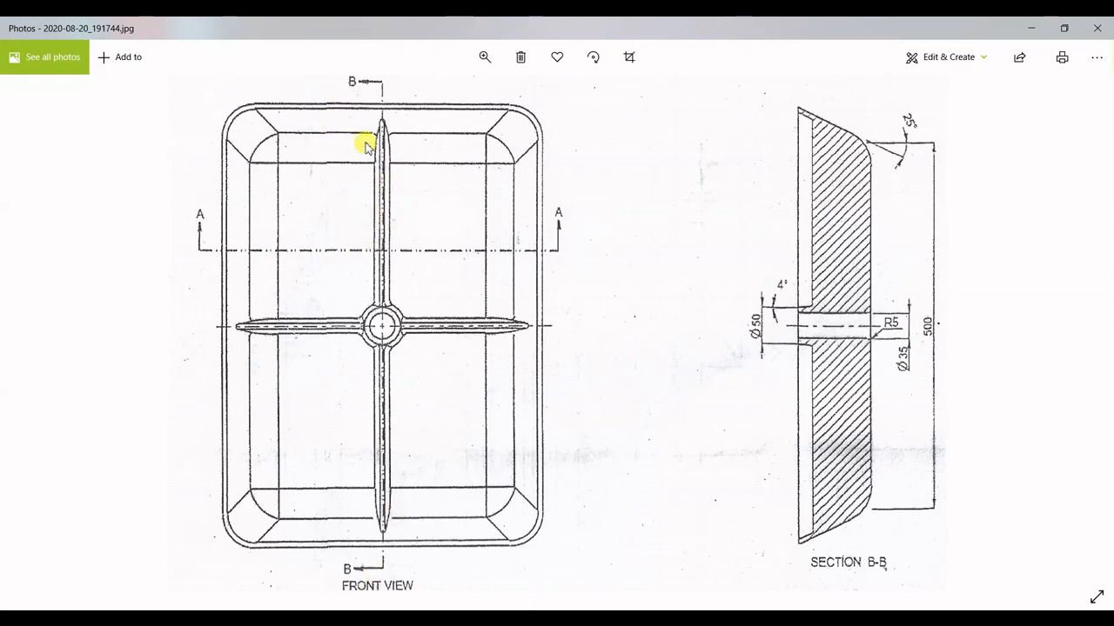
mouse_move(583, 324)
mouse_down()
mouse_move(585, 215)
mouse_move(593, 263)
mouse_up()
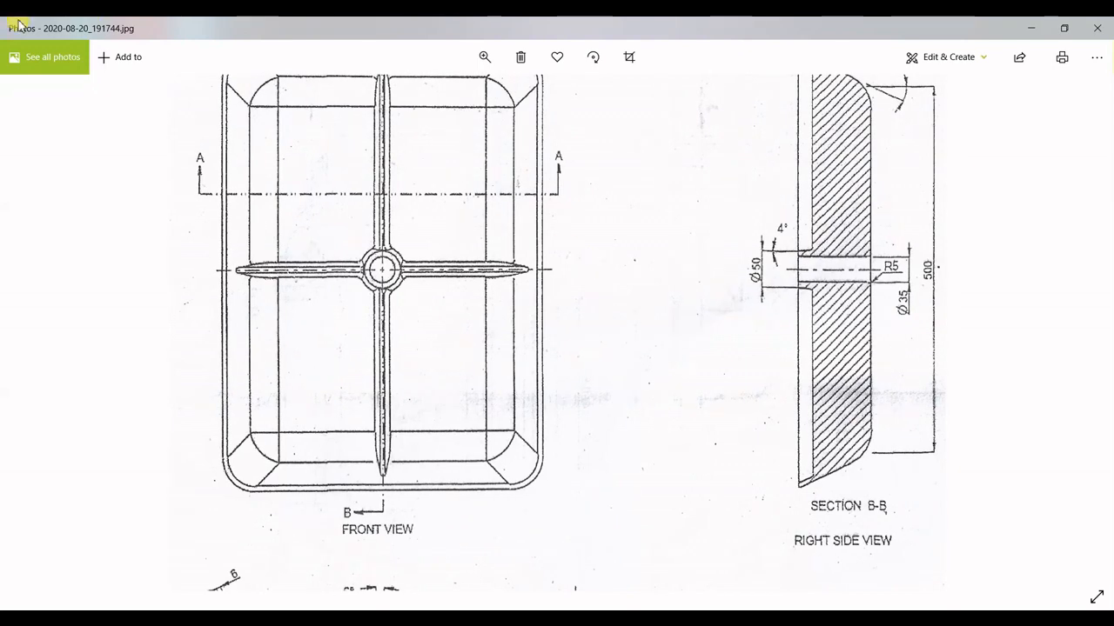
mouse_move(361, 402)
mouse_down()
mouse_move(376, 389)
mouse_move(415, 451)
mouse_up()
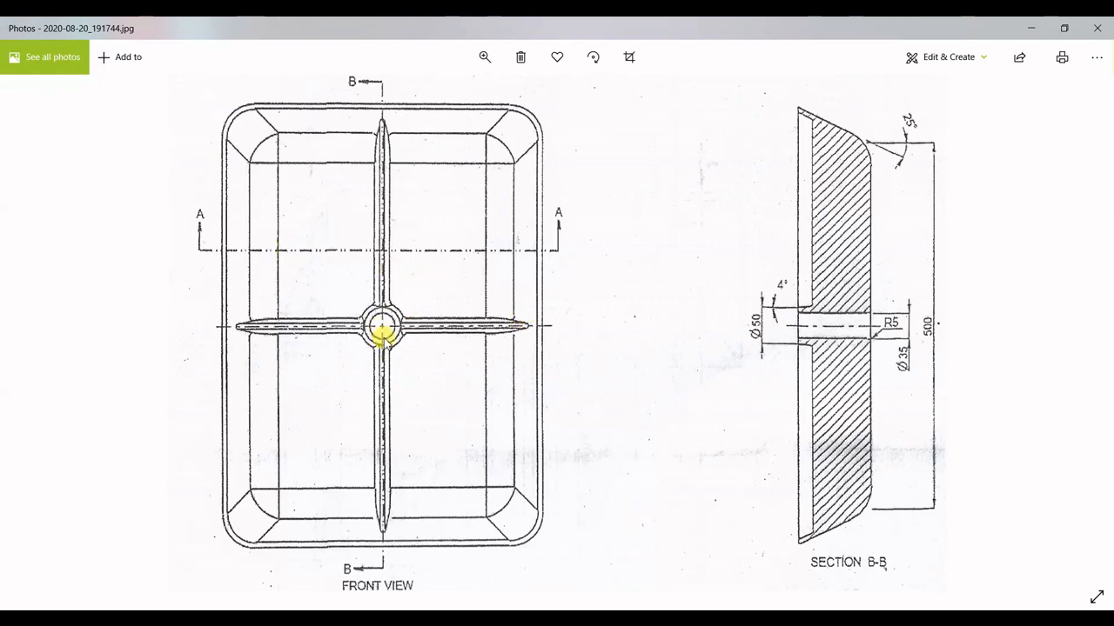
mouse_move(694, 381)
mouse_down()
mouse_move(634, 348)
mouse_move(599, 355)
mouse_up()
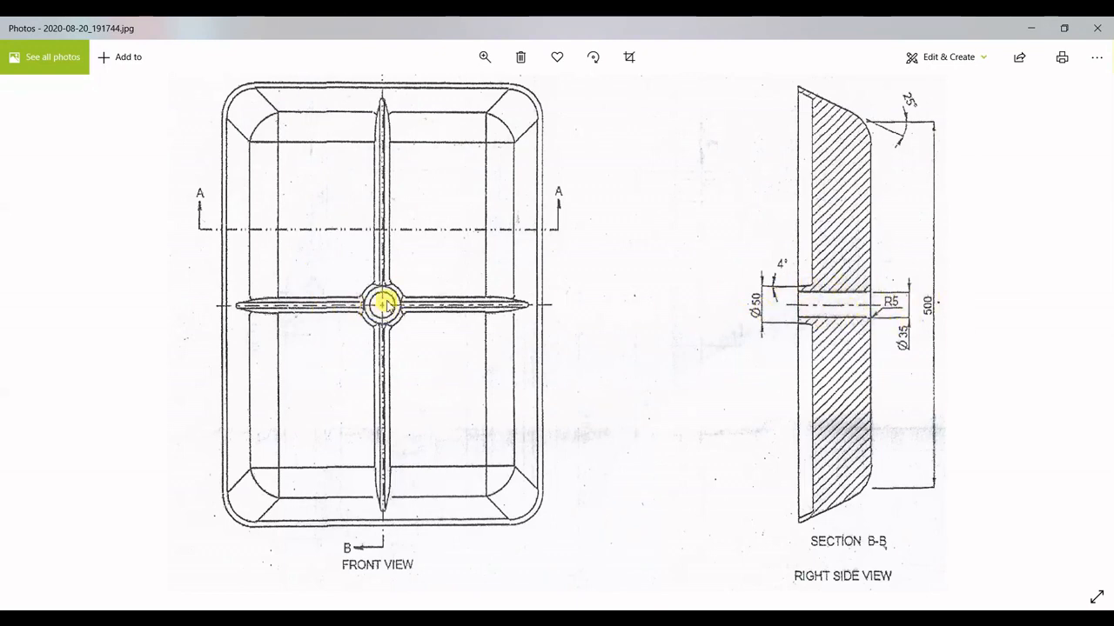
- Examine Section A-A for the tray's depth, wall thickness, base width, rib draft and fillet radii, comparing it with the other views
mouse_move(529, 447)
mouse_down()
mouse_move(577, 239)
mouse_move(588, 202)
mouse_move(609, 187)
mouse_move(566, 186)
mouse_move(621, 464)
mouse_move(690, 173)
mouse_up()
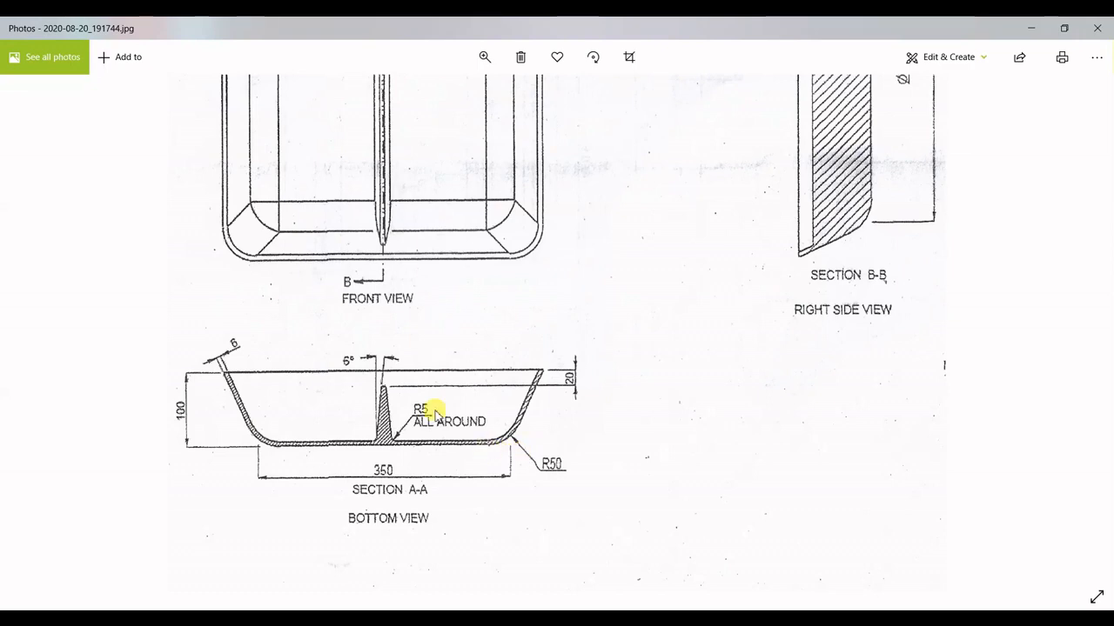
scroll(416, 405, up, 2)
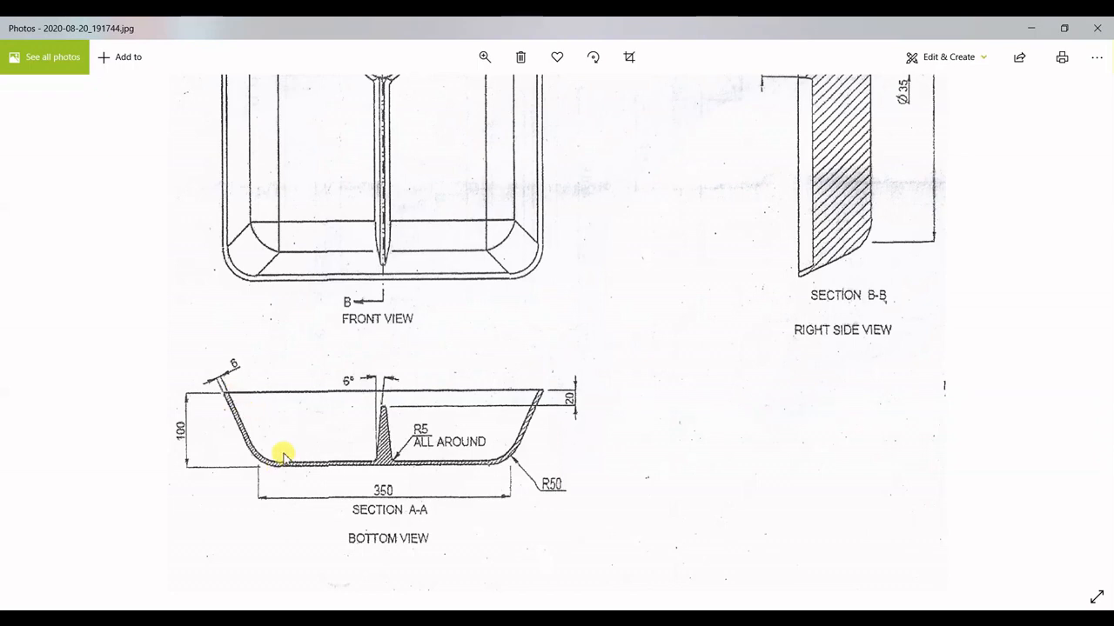
scroll(544, 326, up, 5)
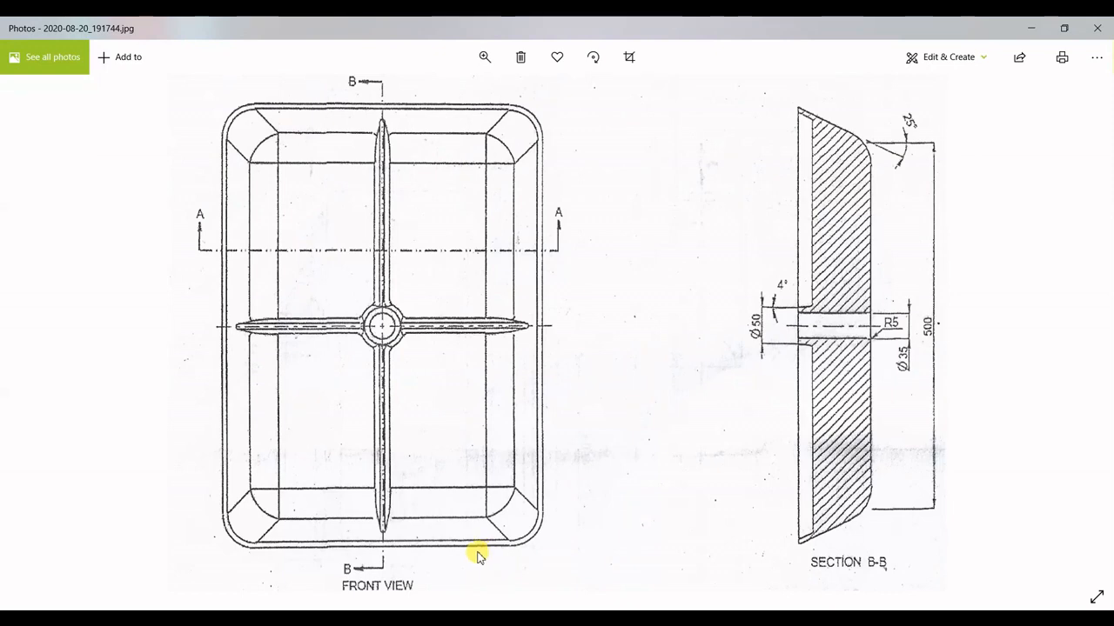
drag(651, 406, 689, 196)
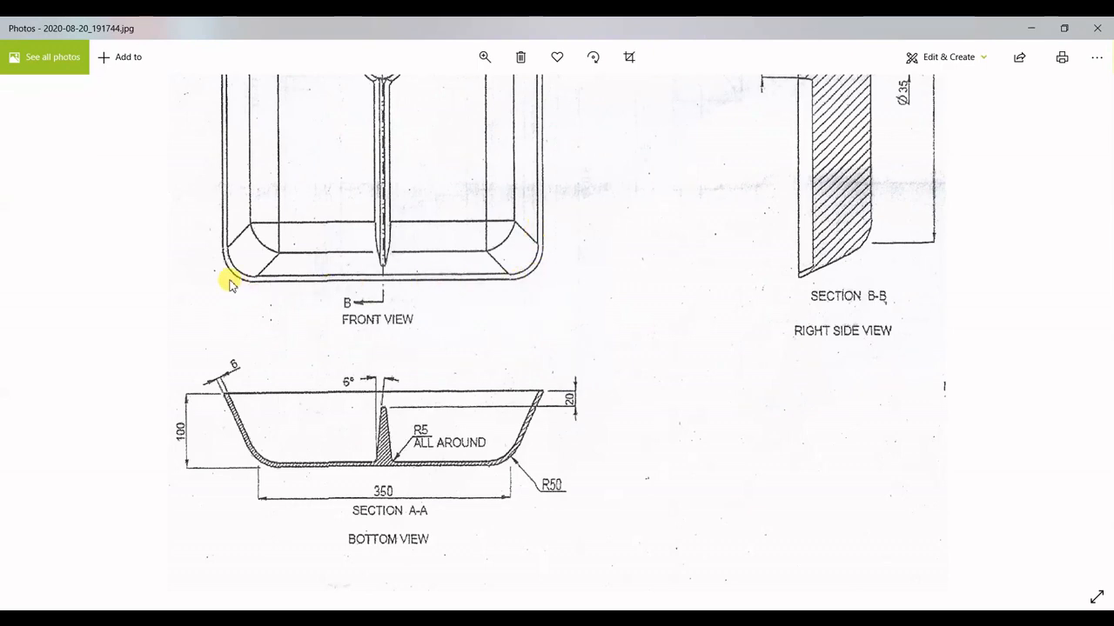
mouse_move(662, 277)
mouse_down()
mouse_move(532, 345)
mouse_move(479, 447)
mouse_up()
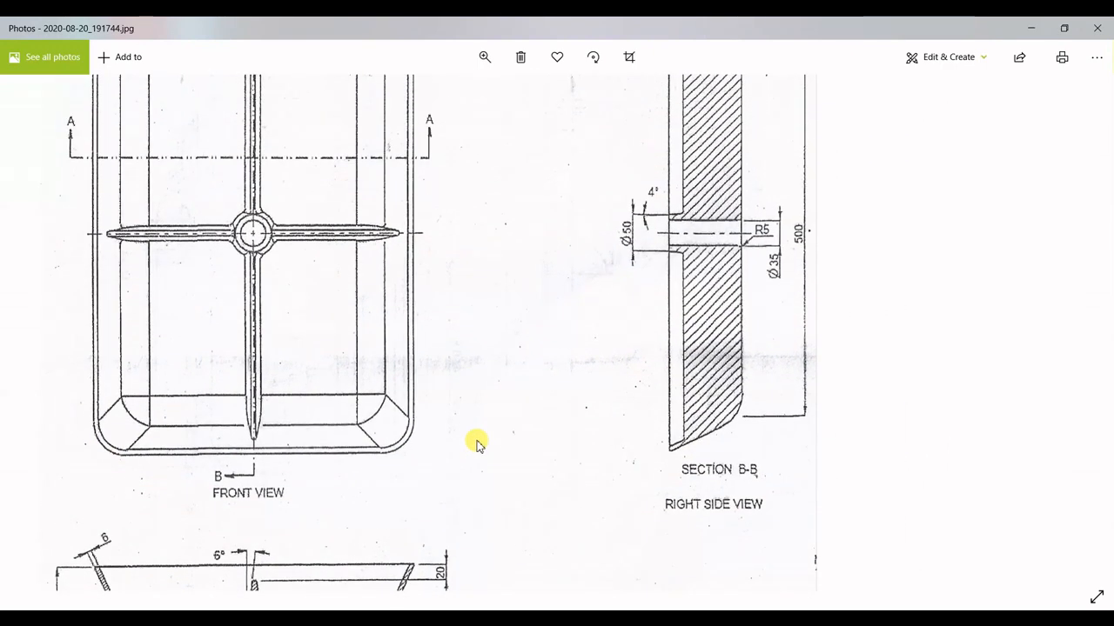
drag(529, 376, 535, 454)
mouse_move(820, 209)
mouse_down()
mouse_move(861, 24)
mouse_move(801, 293)
mouse_up()
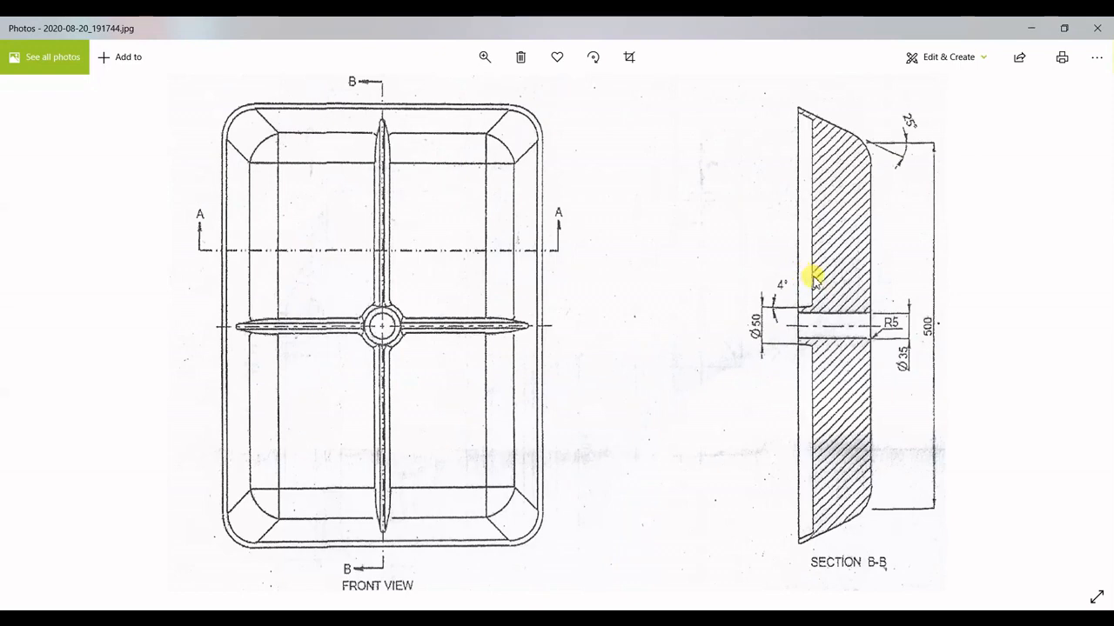
scroll(867, 358, down, 3)
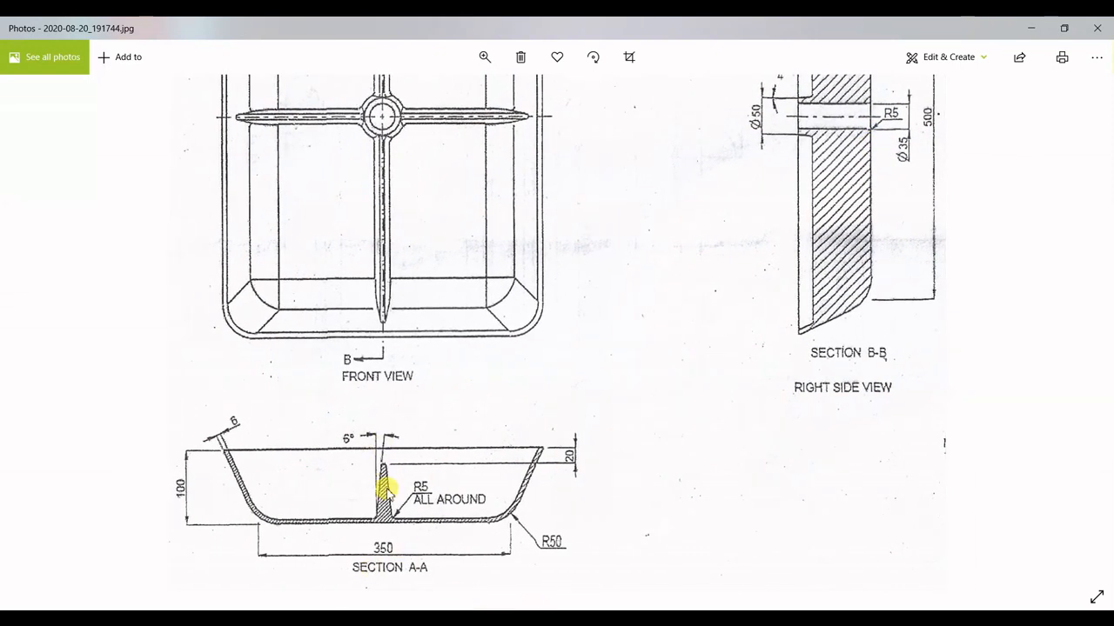
scroll(405, 443, down, 1)
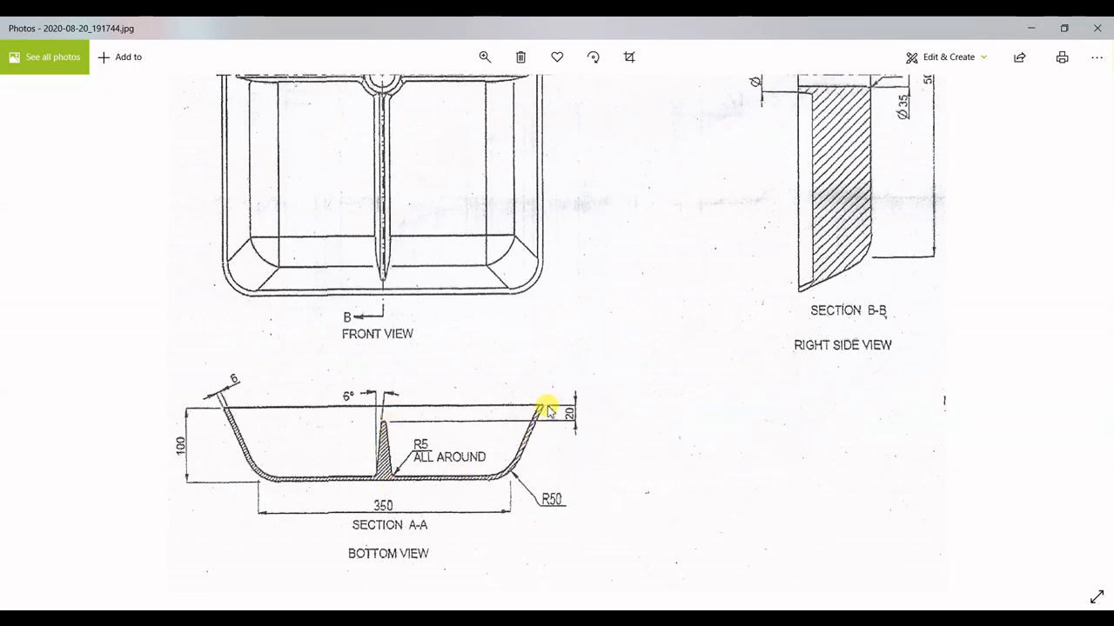
mouse_move(548, 411)
mouse_down()
mouse_move(609, 562)
mouse_move(584, 406)
mouse_move(615, 423)
mouse_move(653, 510)
mouse_move(639, 447)
mouse_move(609, 449)
mouse_up()
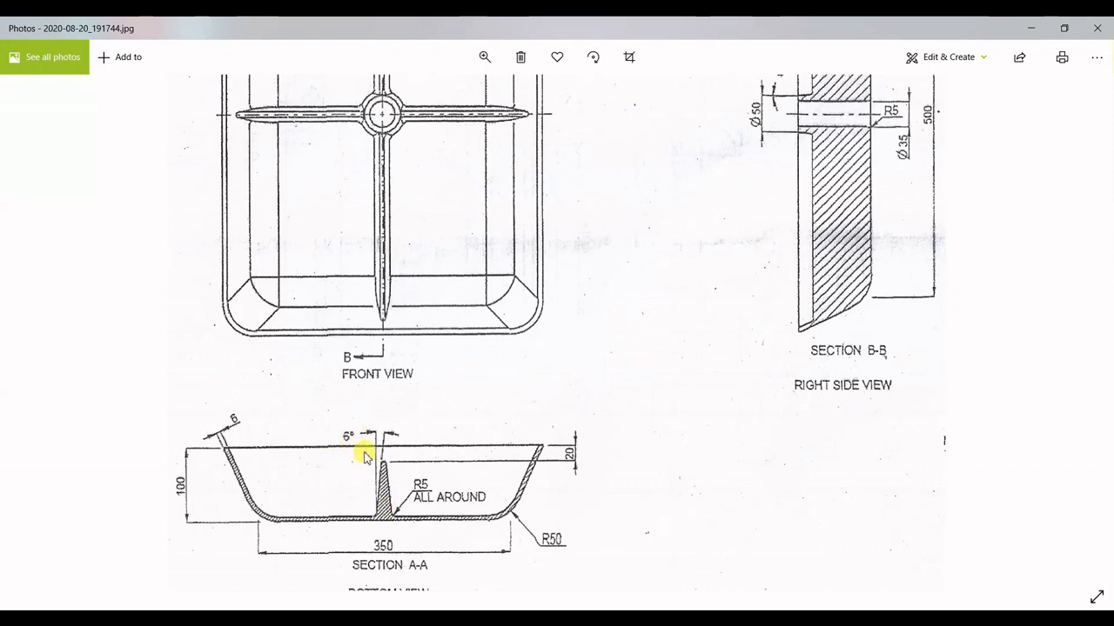
- Examine Section B-B for the wall angle, base length and boss diameters, and review the whole drawing once more
mouse_move(689, 313)
mouse_down()
mouse_move(600, 505)
mouse_move(589, 557)
mouse_move(682, 501)
mouse_up()
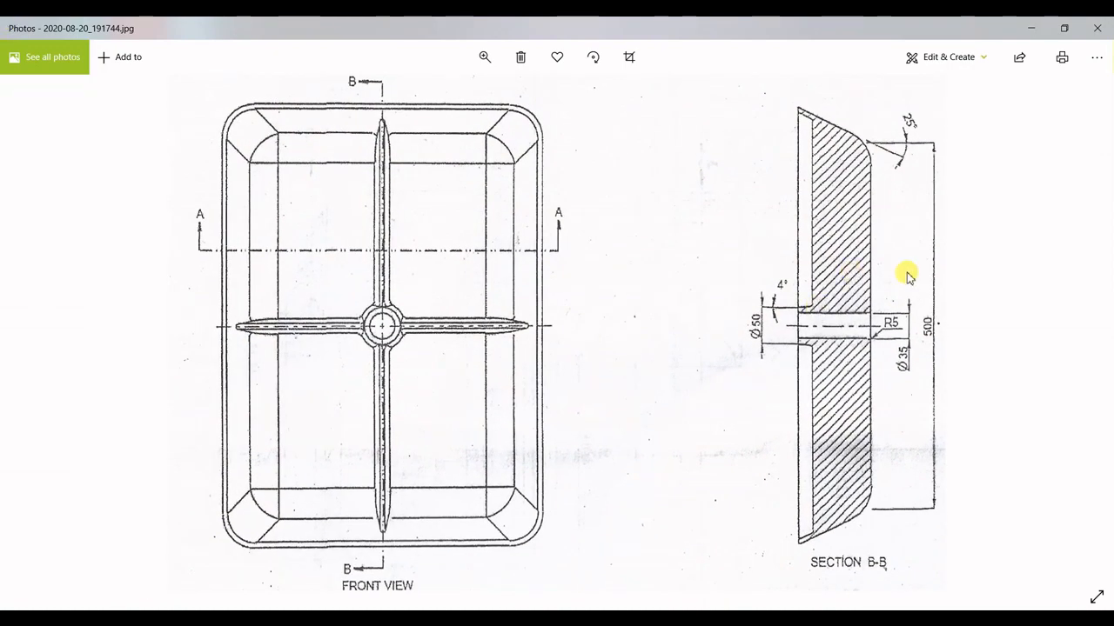
drag(905, 271, 885, 263)
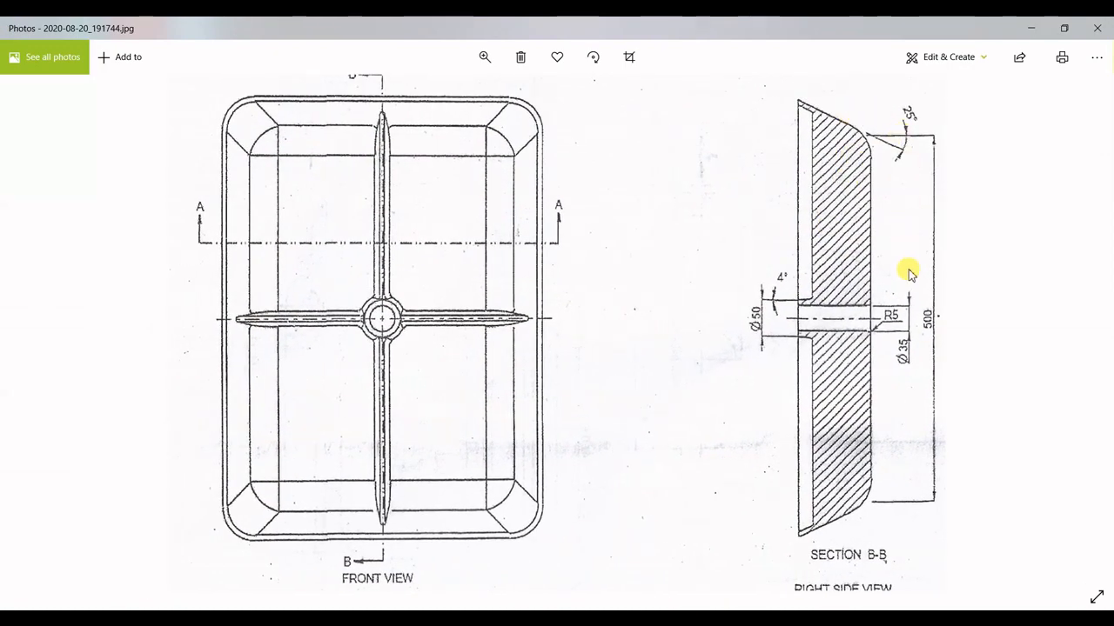
mouse_move(877, 302)
mouse_down()
mouse_move(882, 283)
mouse_move(874, 304)
mouse_up()
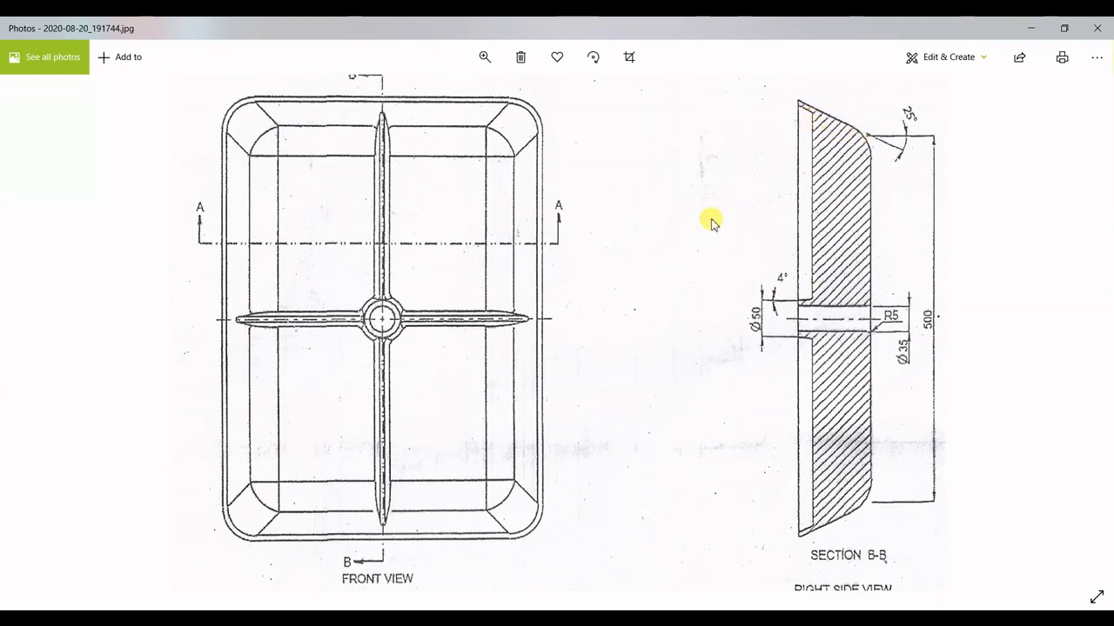
ctrl+scroll(705, 231, down, 1)
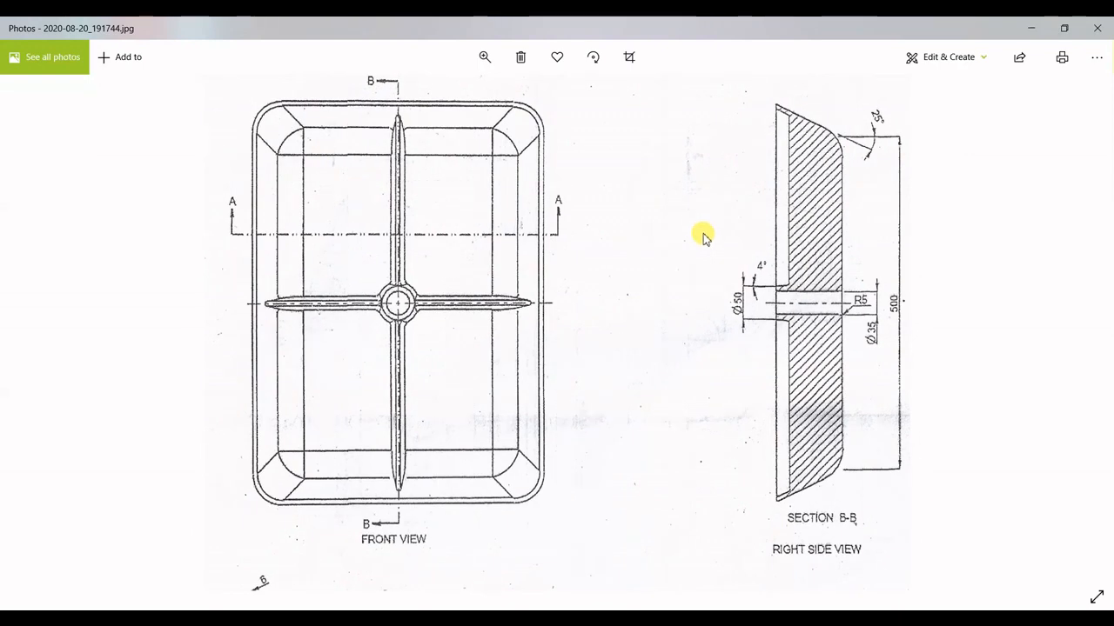
drag(572, 353, 701, 177)
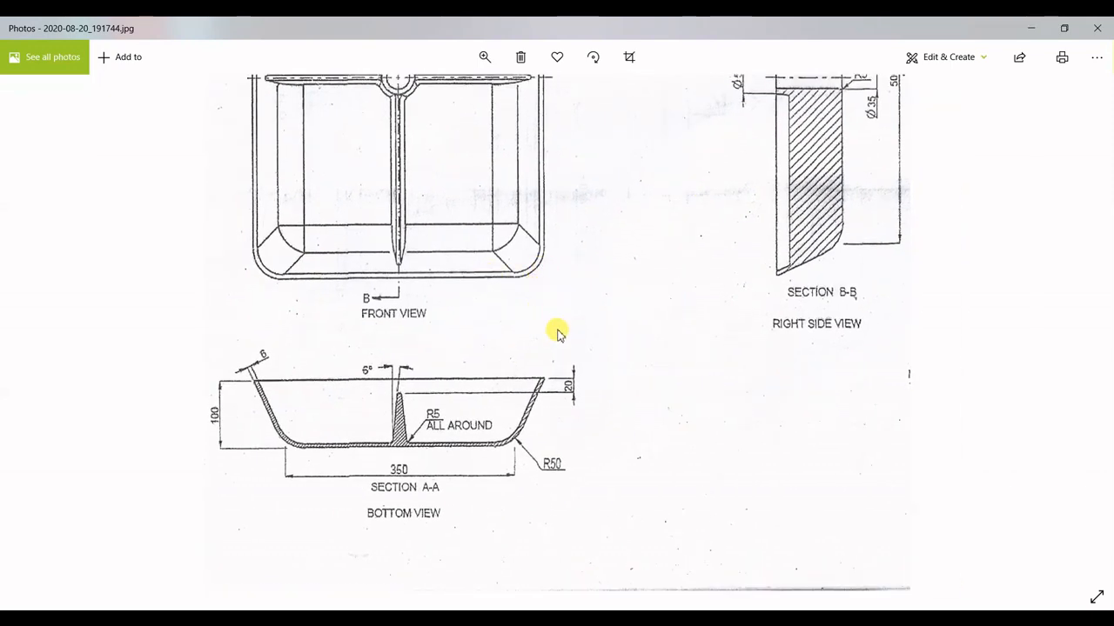
mouse_move(616, 179)
mouse_down()
mouse_move(619, 443)
mouse_move(618, 374)
mouse_up()
scroll(620, 375, down, 1)
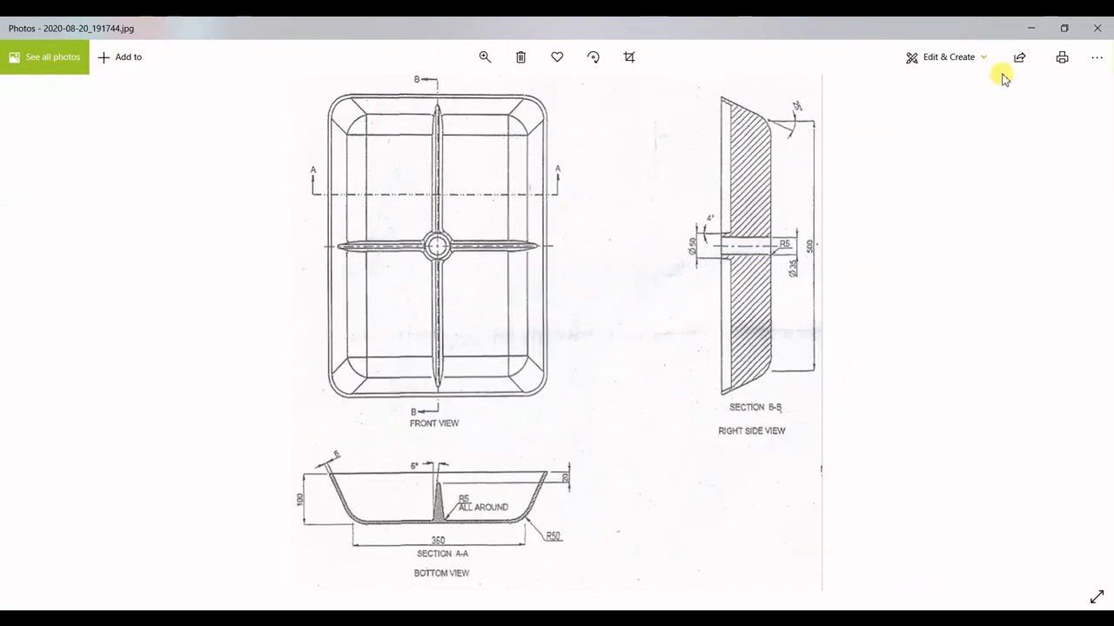
- Switch to the new part in Creo Parametric and place the tray drawing in a smaller window beside it
click(1029, 28)
right_click(487, 113)
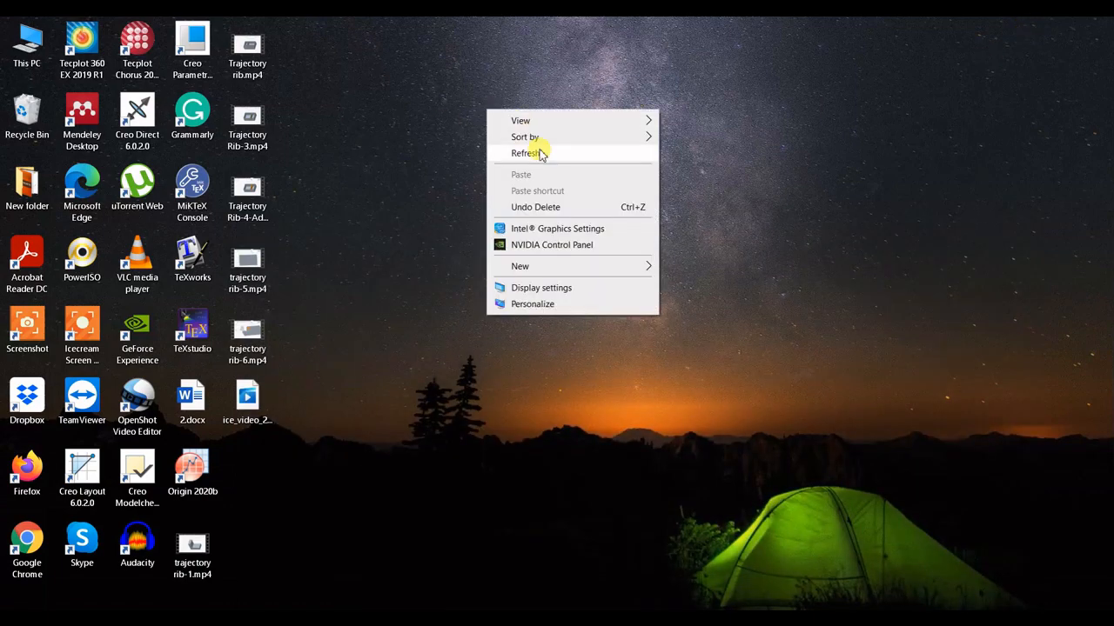
click(539, 150)
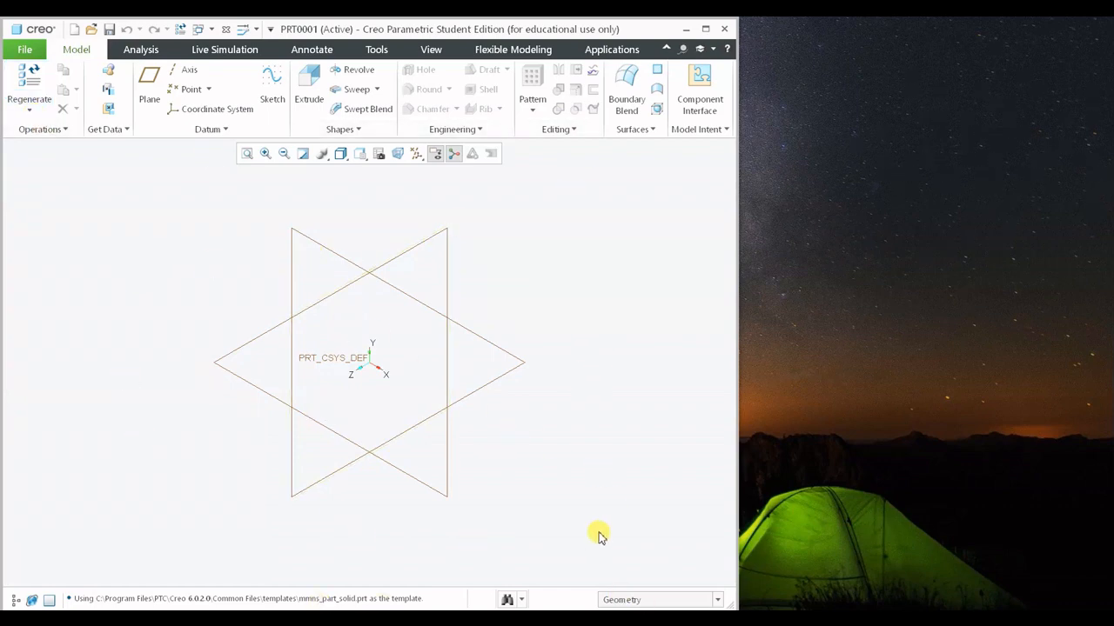
click(14, 600)
click(14, 600)
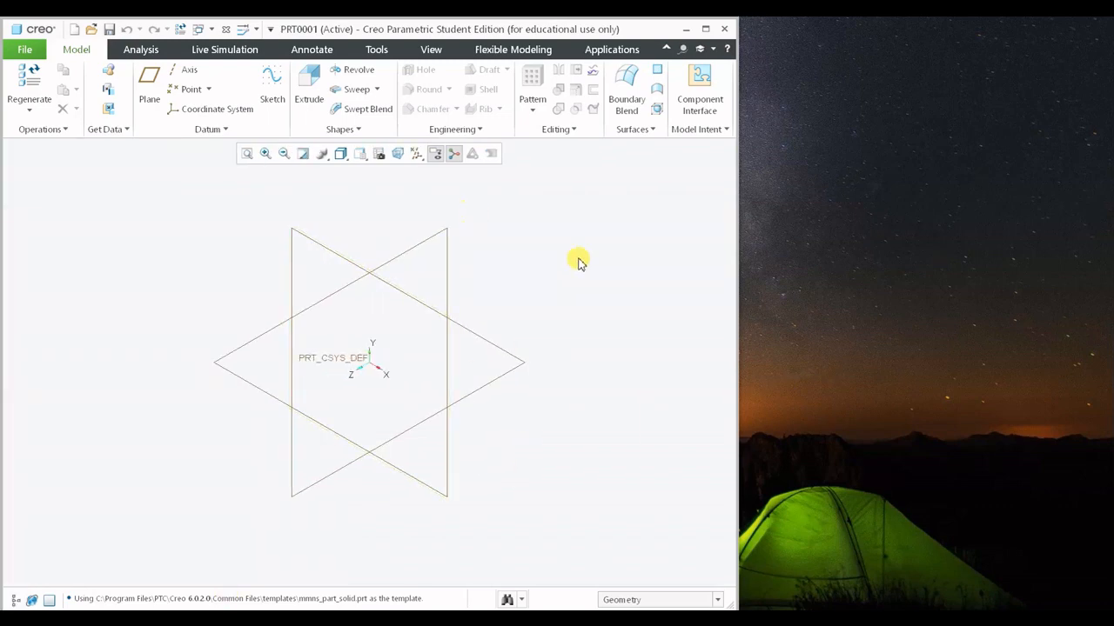
click(705, 619)
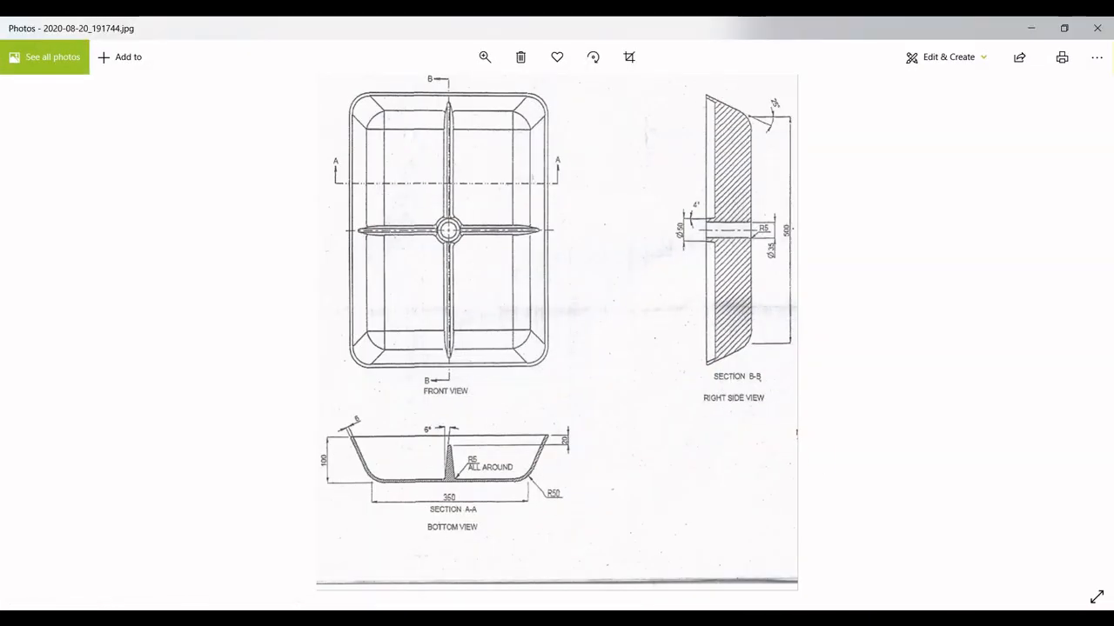
click(1063, 28)
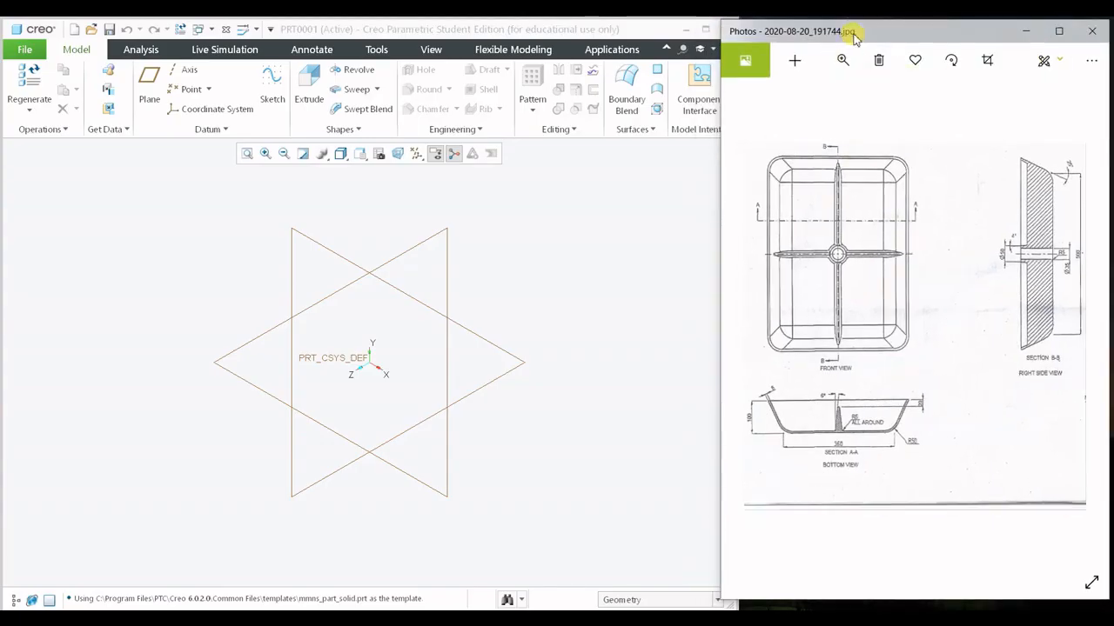
click(632, 31)
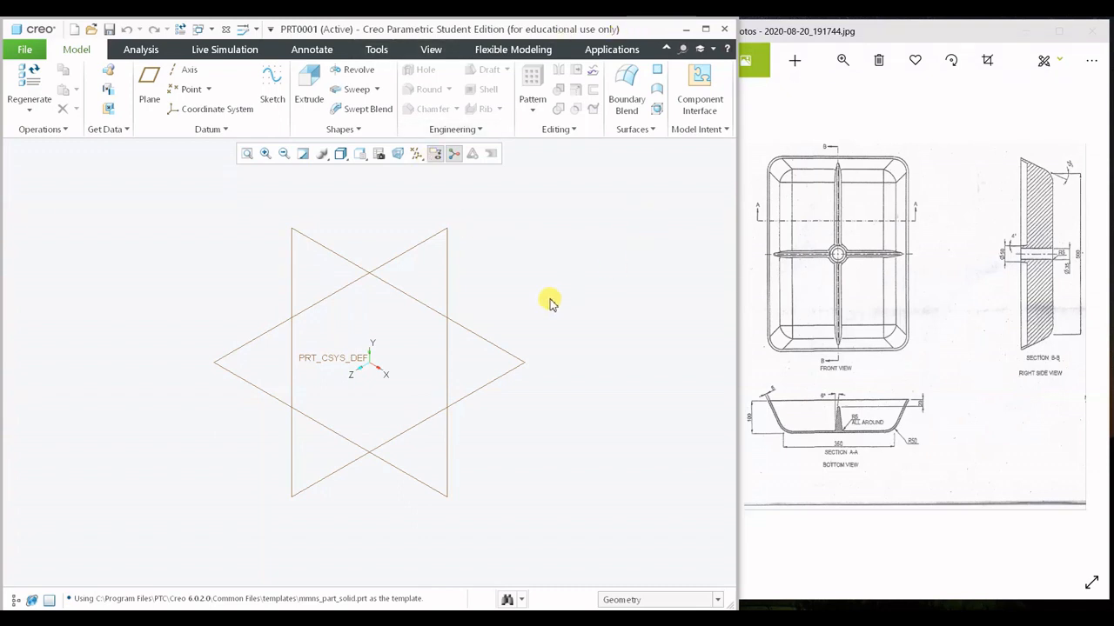
- Check the part's default orientation by rotating the datum planes and restoring the standard view
middle_drag(398, 256, 174, 206)
middle_drag(368, 241, 358, 270)
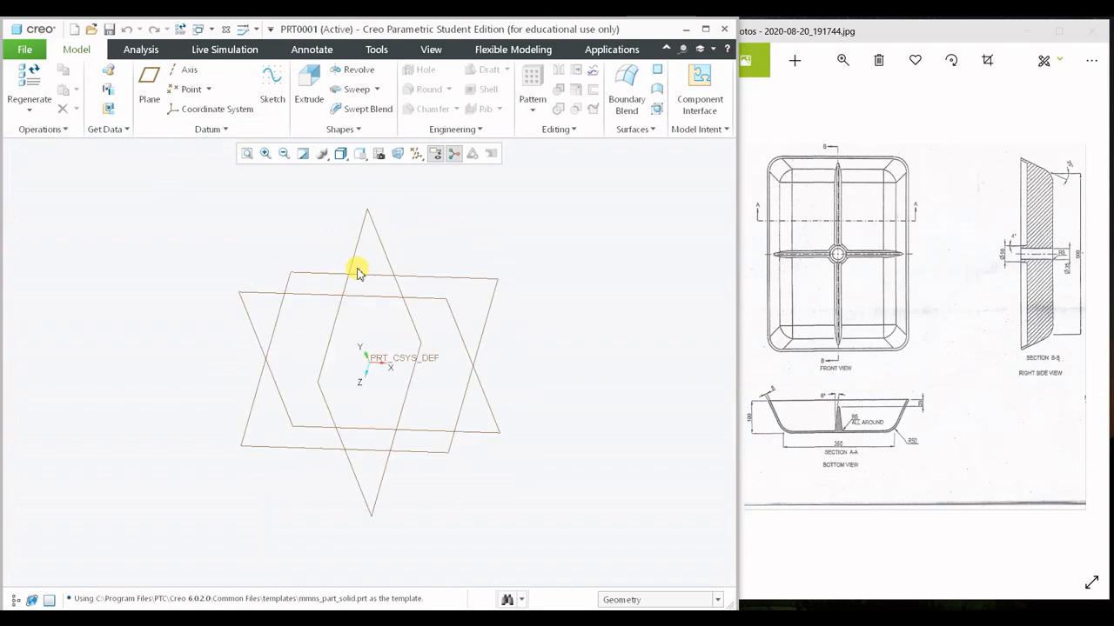
key(ctrl+d)
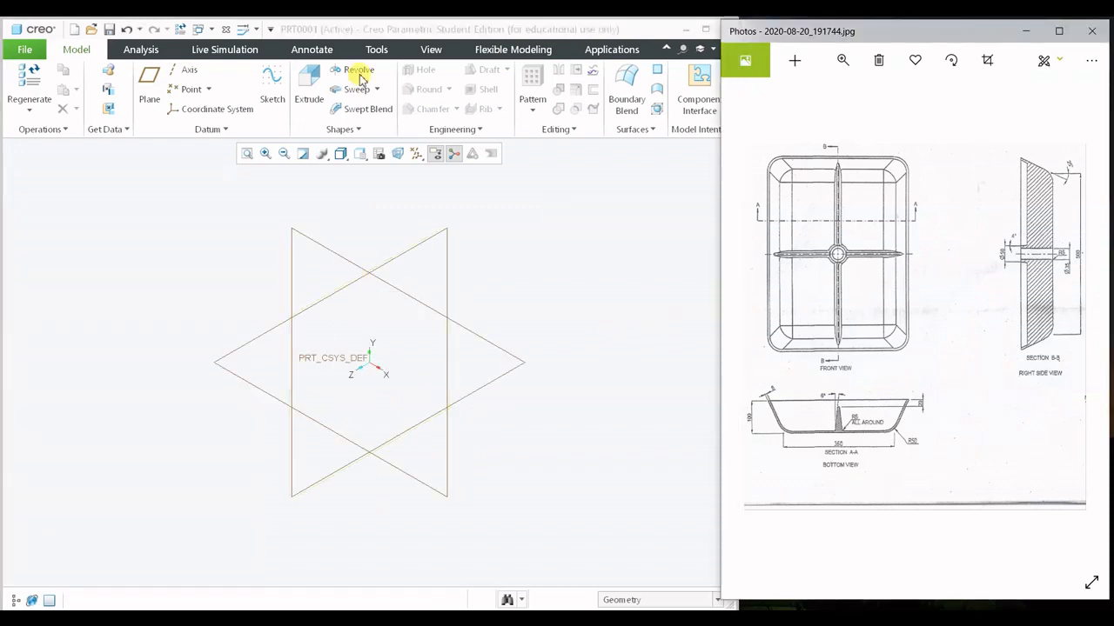
click(513, 297)
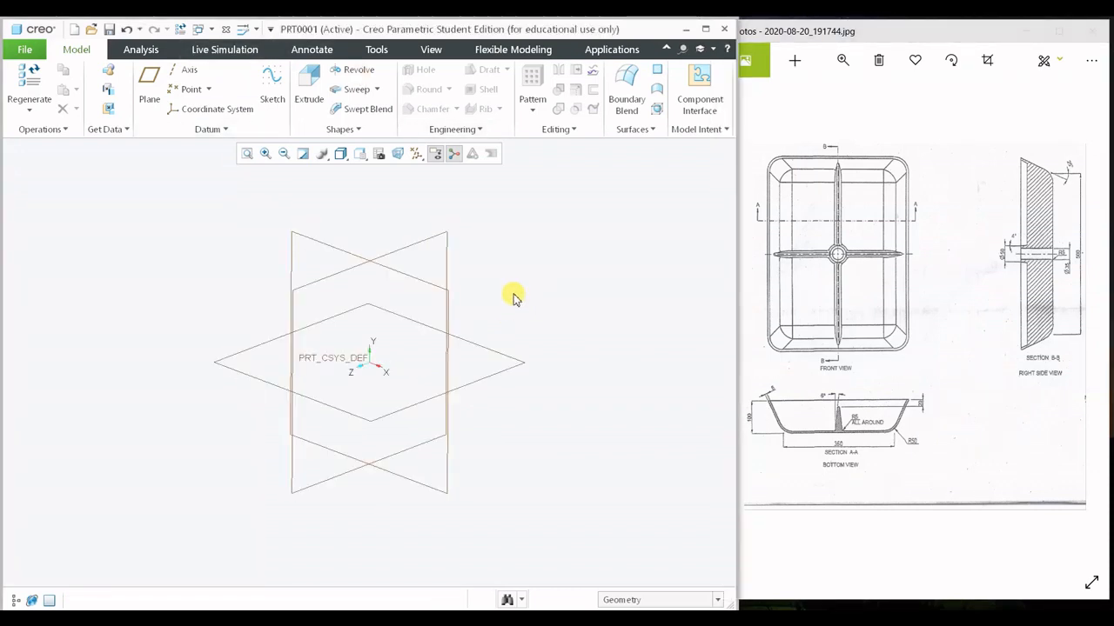
key(ctrl+d)
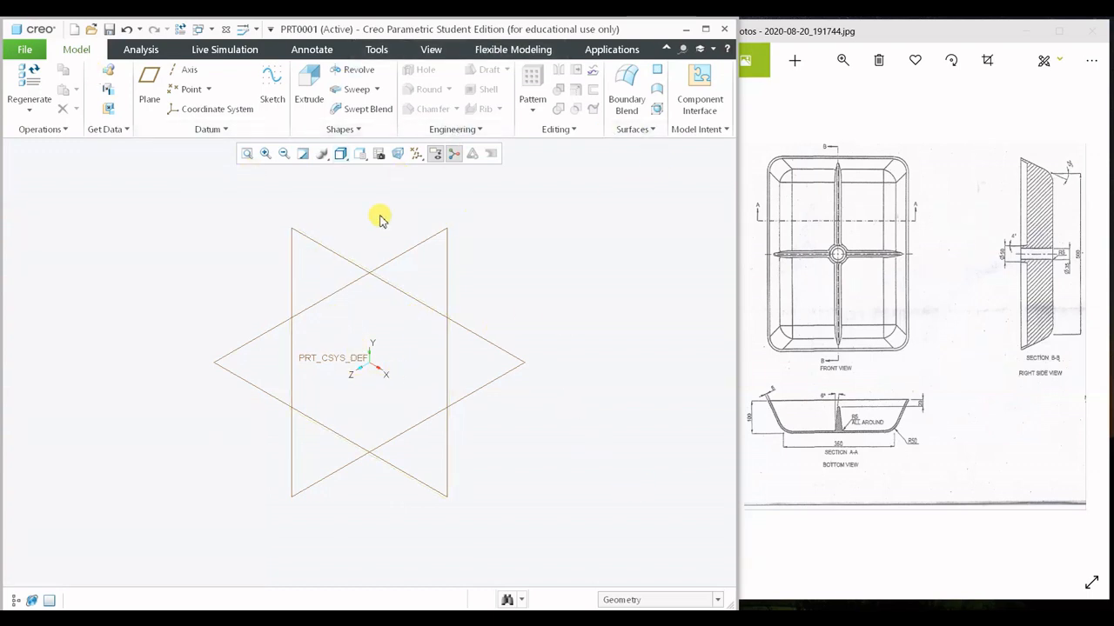
- Set the default model orientation to Trimetric, save the setting to config.pro, and check the reoriented datum planes
click(39, 55)
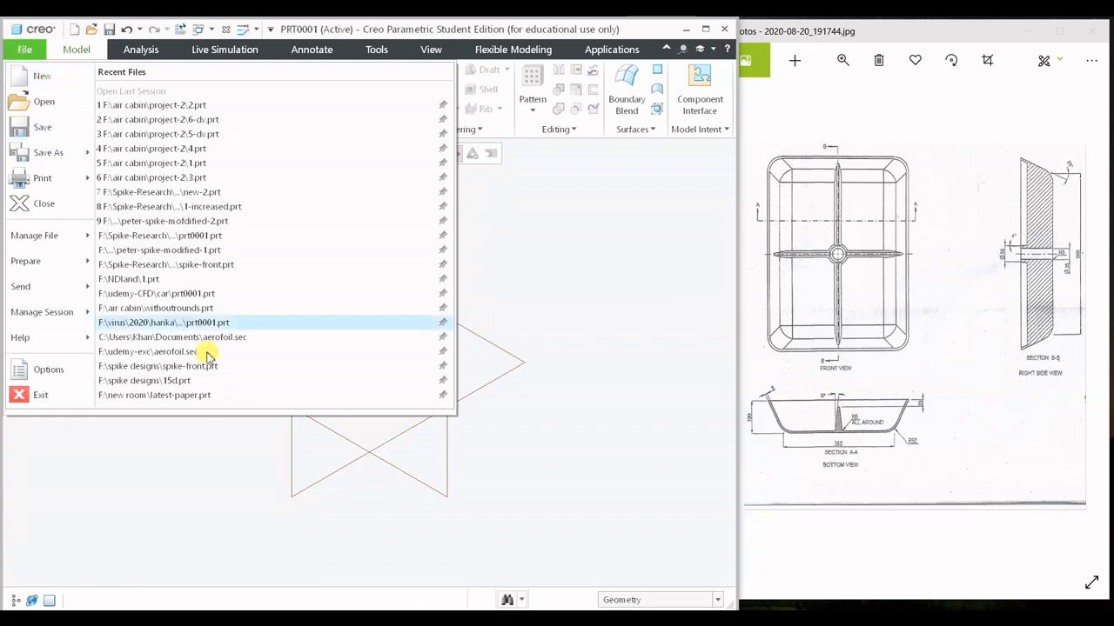
click(54, 376)
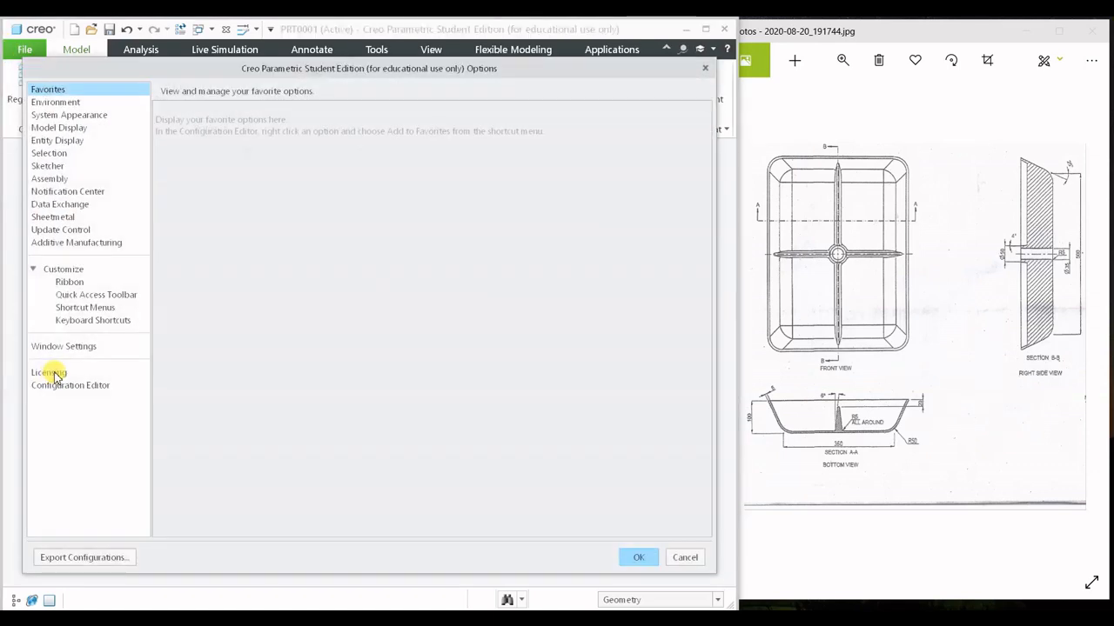
click(64, 131)
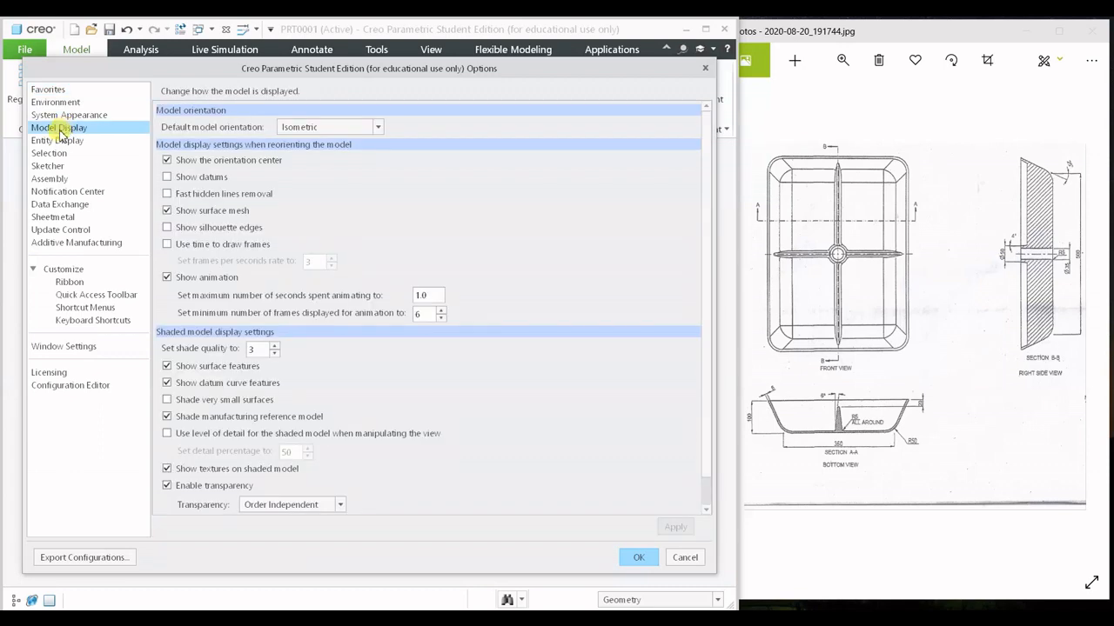
click(325, 130)
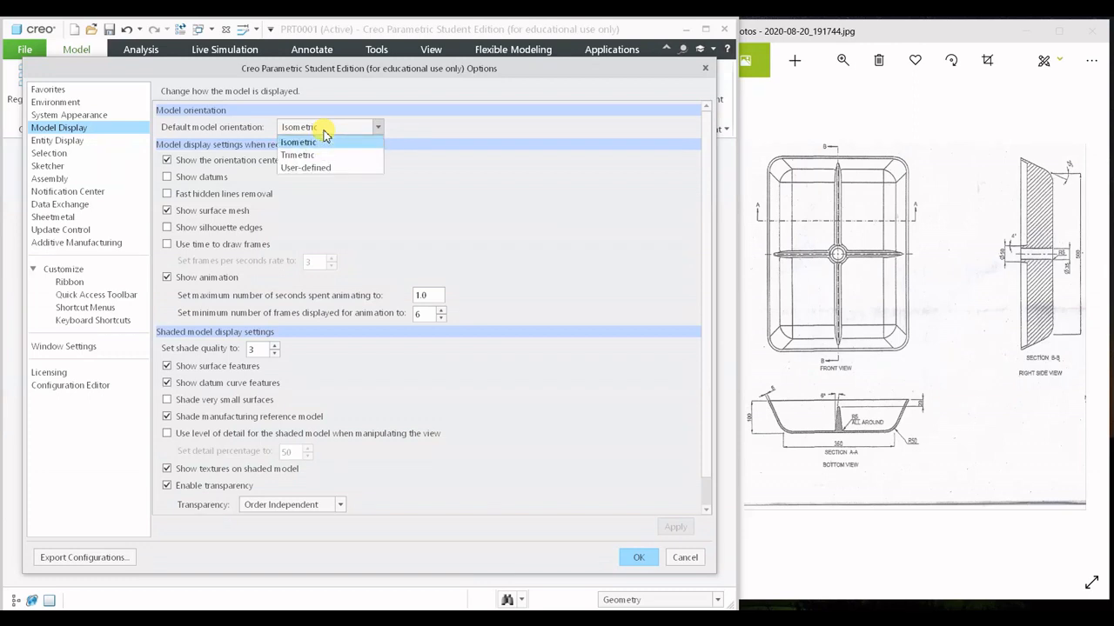
click(306, 157)
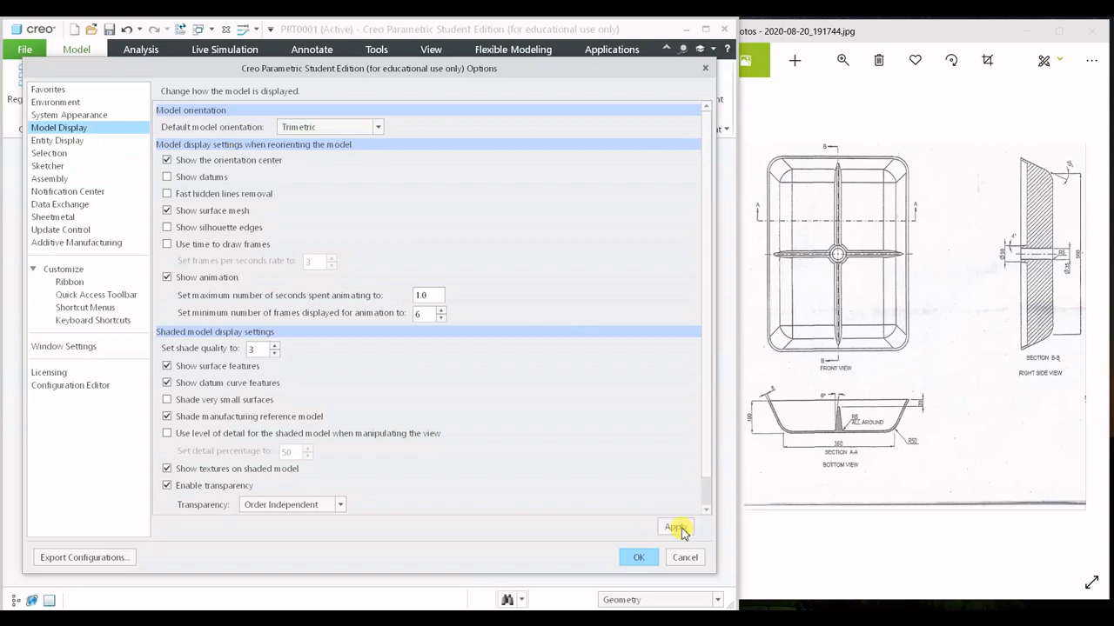
click(638, 560)
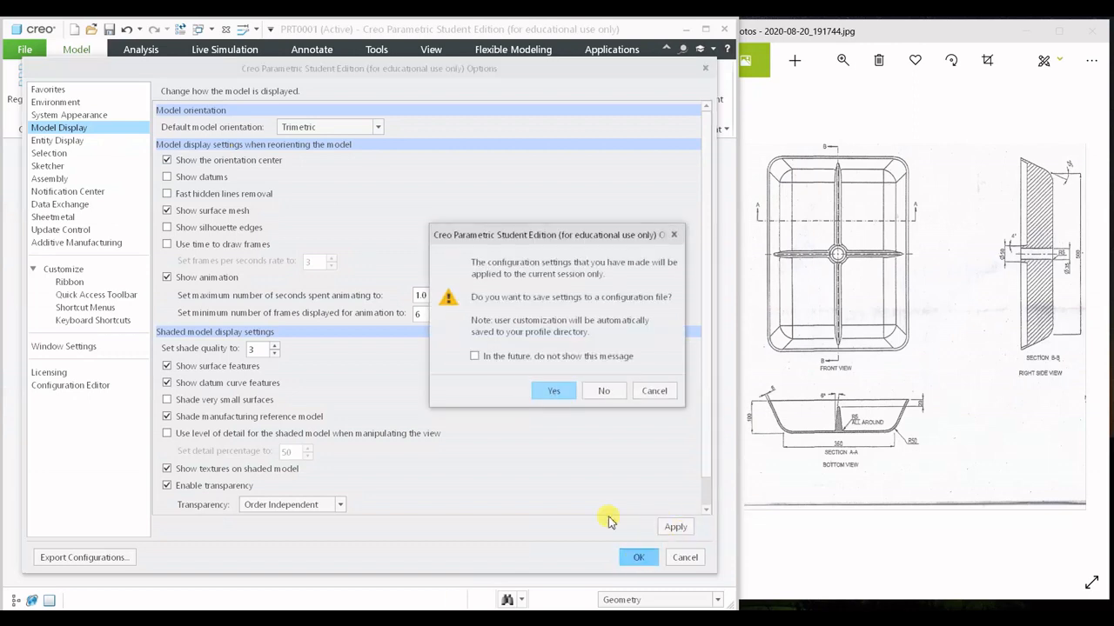
click(548, 393)
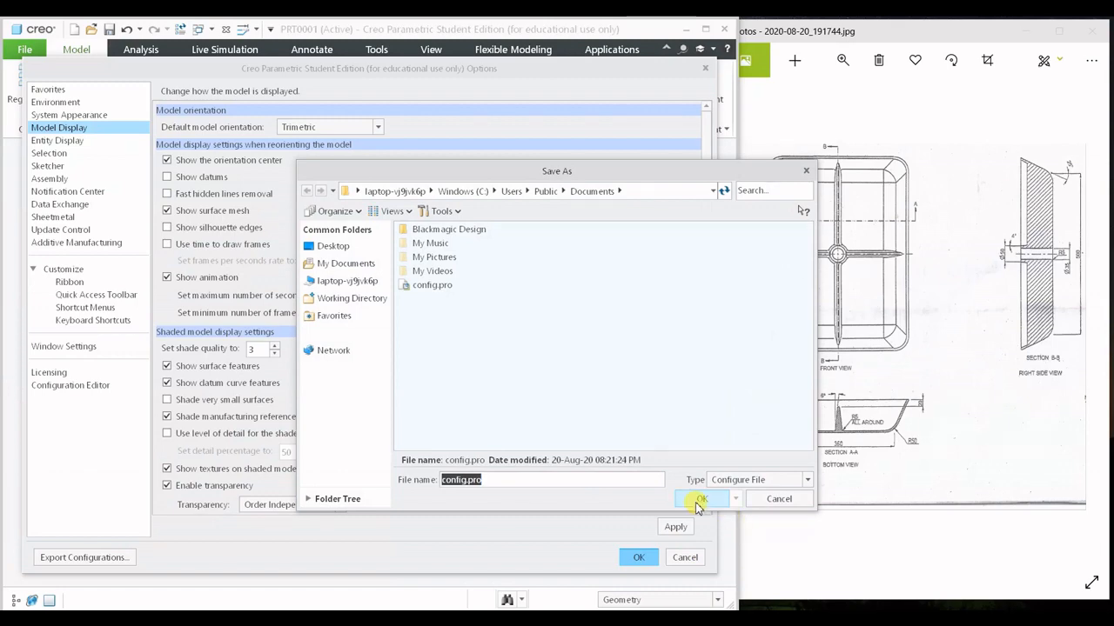
click(701, 499)
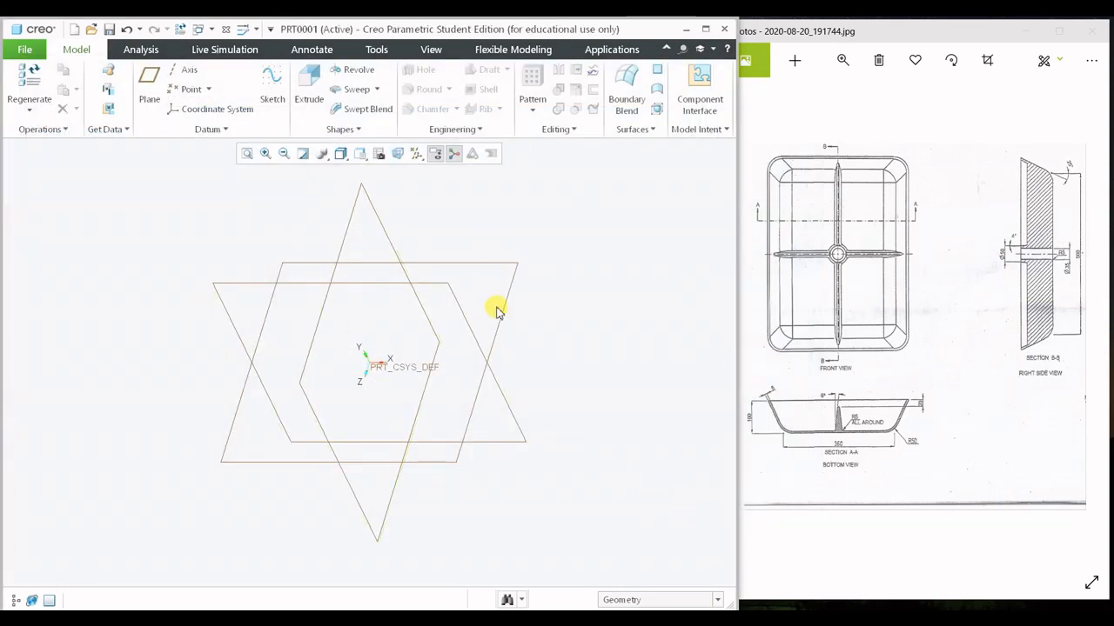
mouse_move(443, 345)
middle_down()
mouse_move(450, 276)
mouse_move(447, 351)
middle_up()
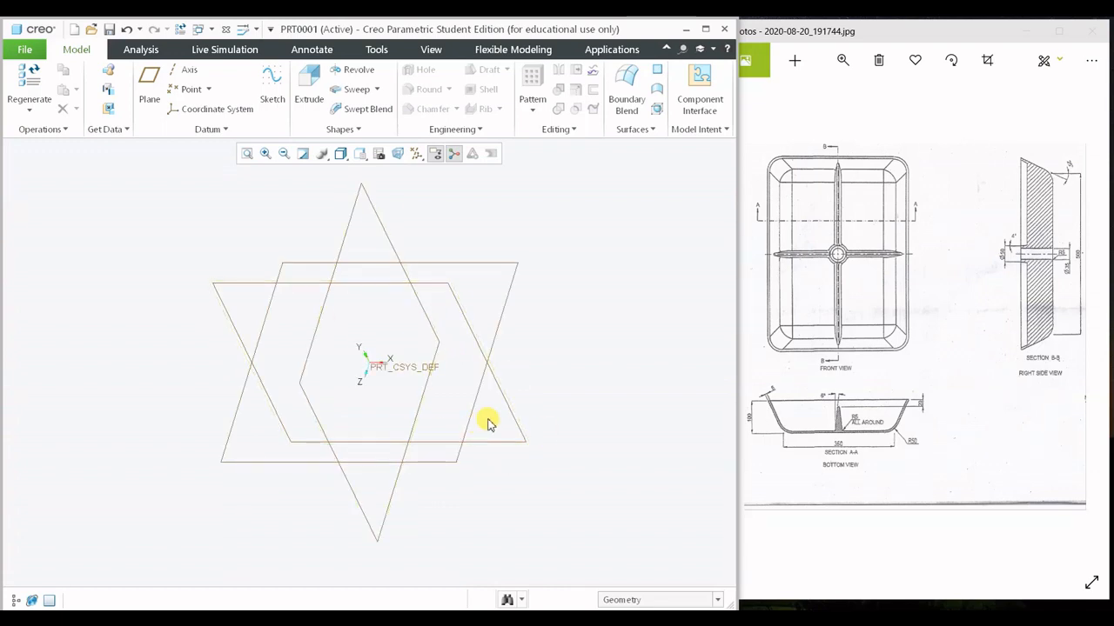
- Switch to the tray drawing and examine the front view and Section B-B, including the wall angle and central boss
click(903, 35)
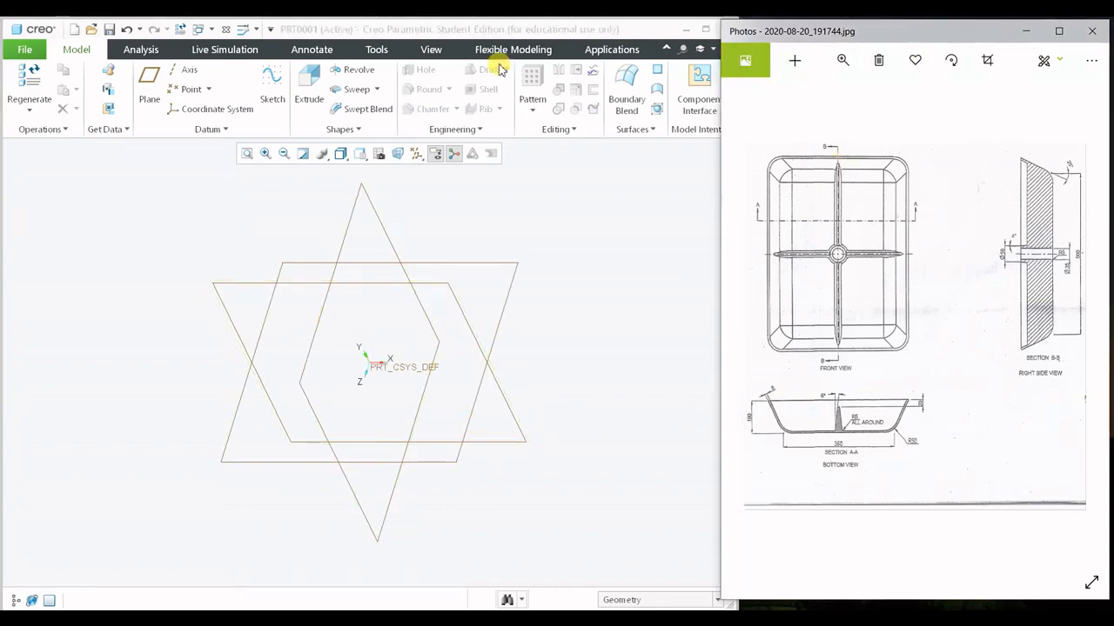
scroll(900, 302, up, 1)
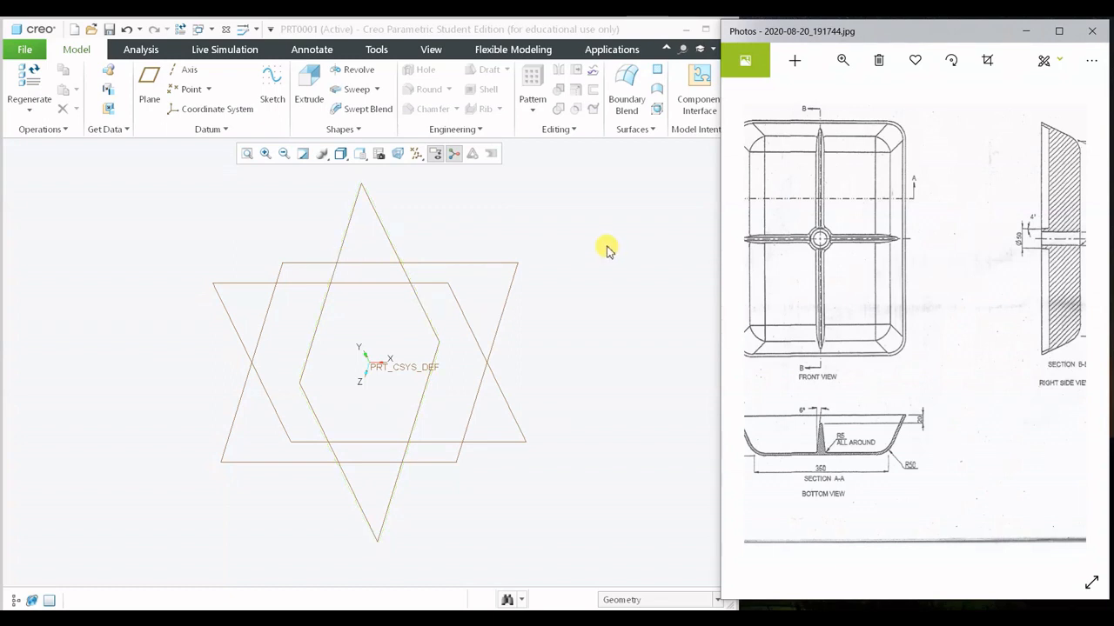
drag(816, 259, 850, 258)
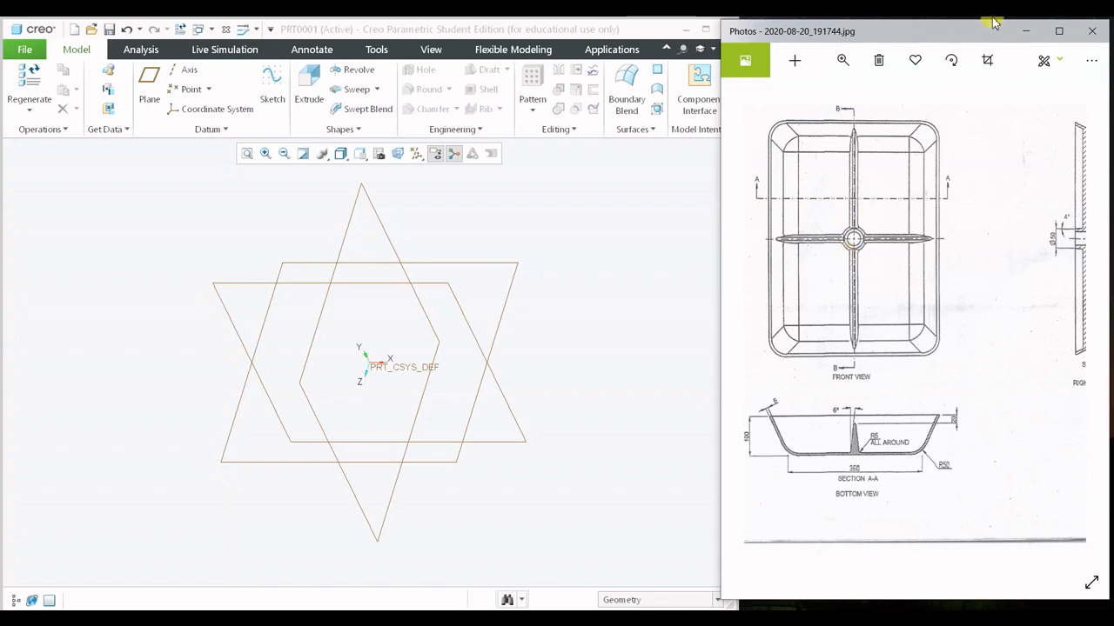
mouse_move(955, 273)
mouse_down()
mouse_move(912, 281)
mouse_move(841, 248)
mouse_move(816, 257)
mouse_up()
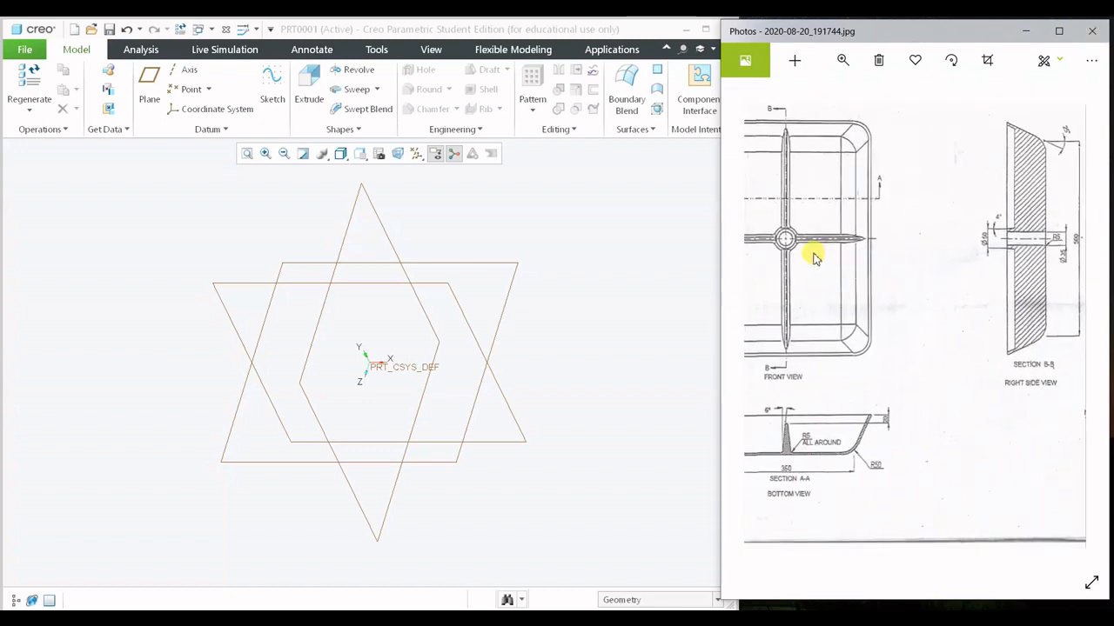
scroll(995, 293, up, 3)
drag(994, 293, 864, 390)
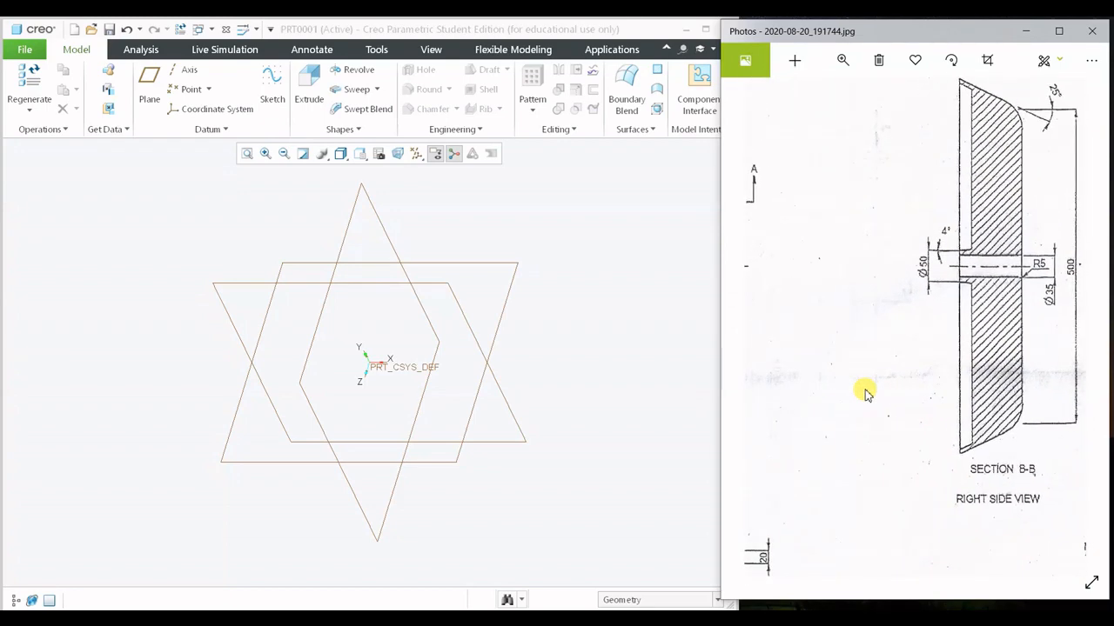
scroll(865, 393, down, 4)
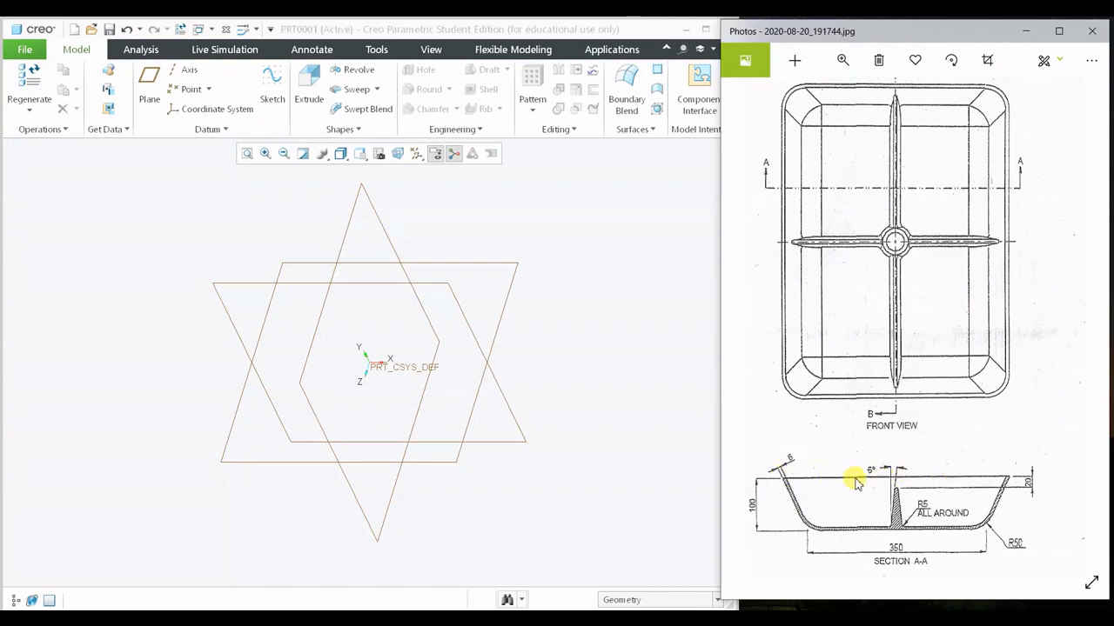
- Examine the front view together with Section A-A for the tray's base width, depth, rib height and corner radius
drag(970, 306, 922, 339)
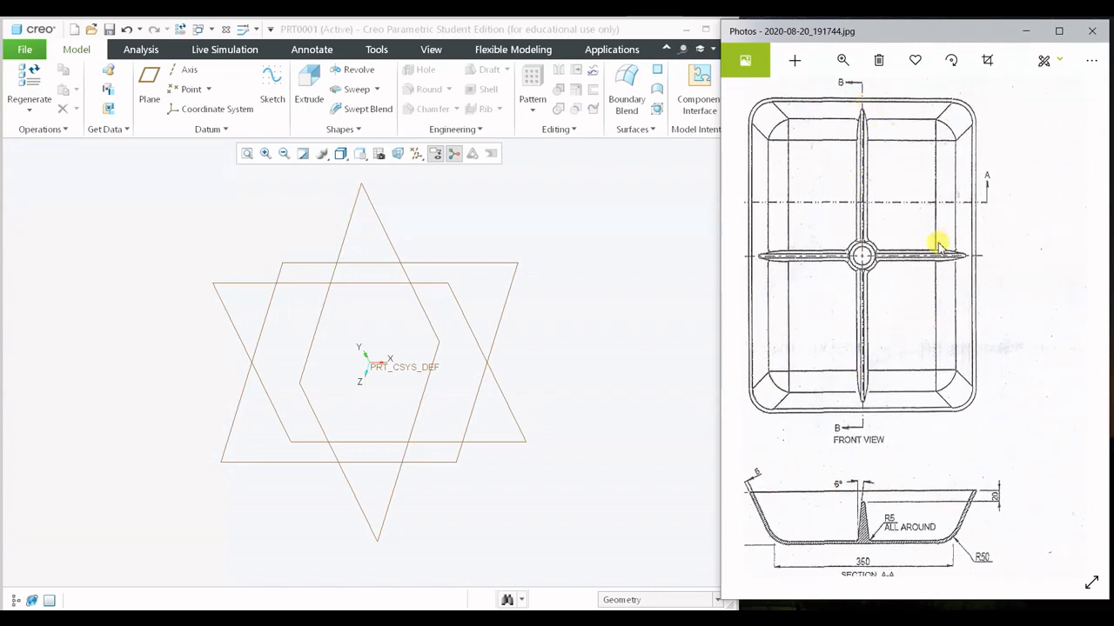
drag(940, 244, 906, 268)
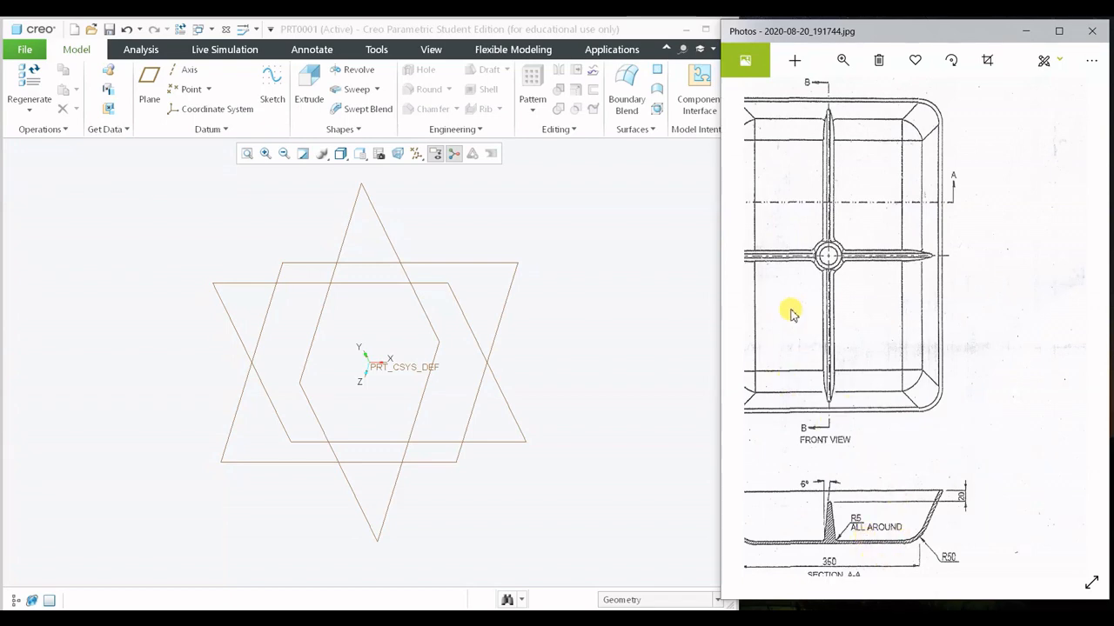
drag(1053, 375, 1031, 383)
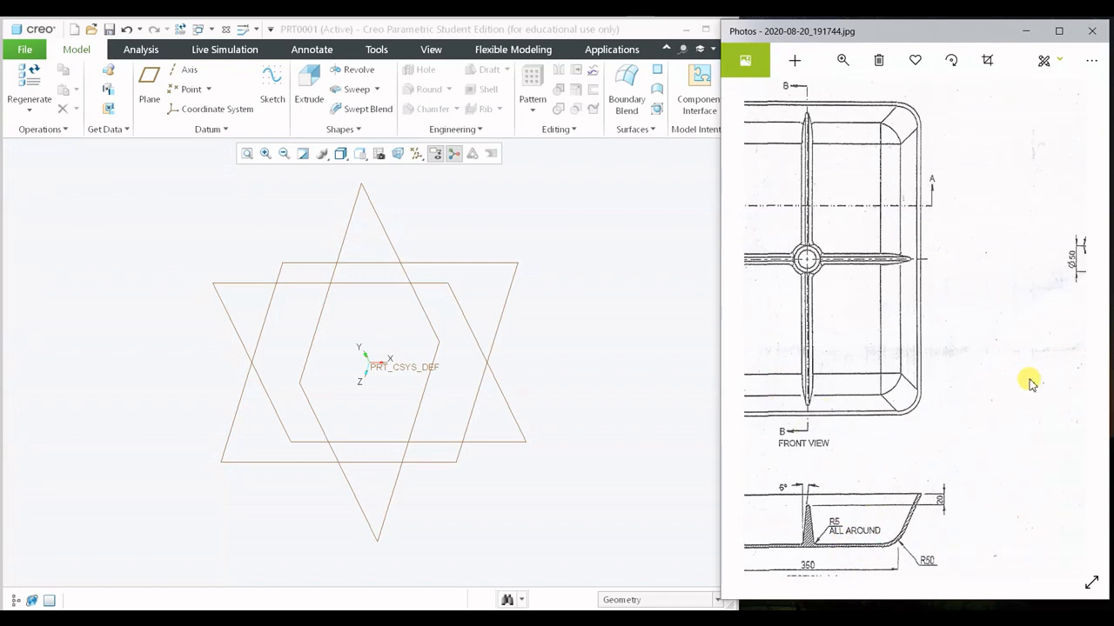
mouse_move(1030, 384)
mouse_down()
mouse_move(789, 400)
mouse_move(1022, 380)
mouse_up()
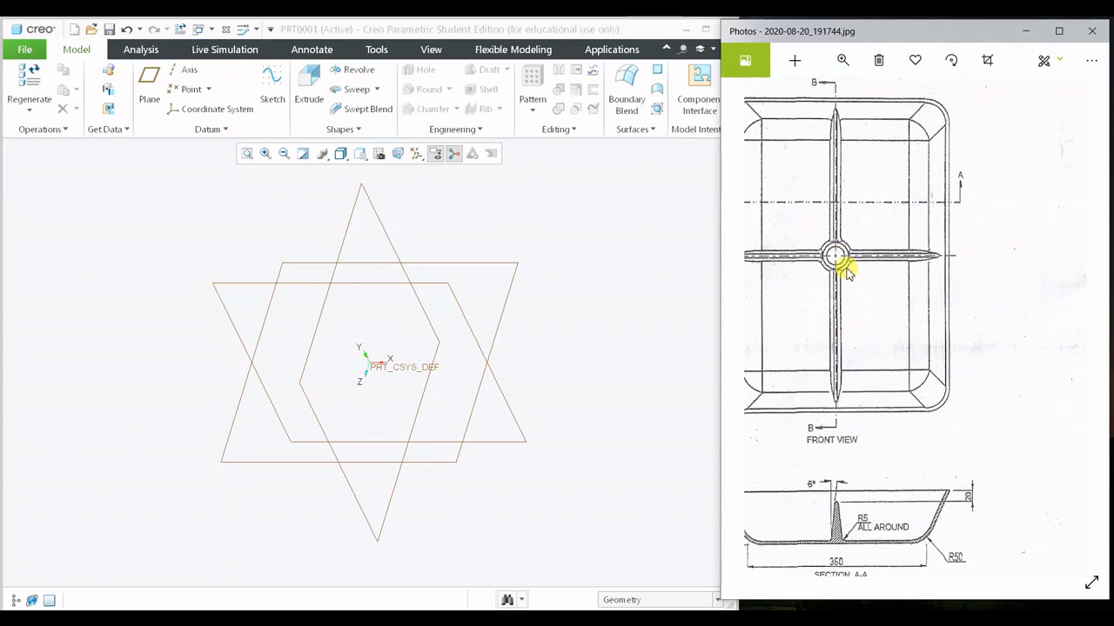
mouse_move(895, 427)
mouse_down()
mouse_move(950, 373)
mouse_move(1010, 403)
mouse_move(976, 493)
mouse_move(960, 430)
mouse_up()
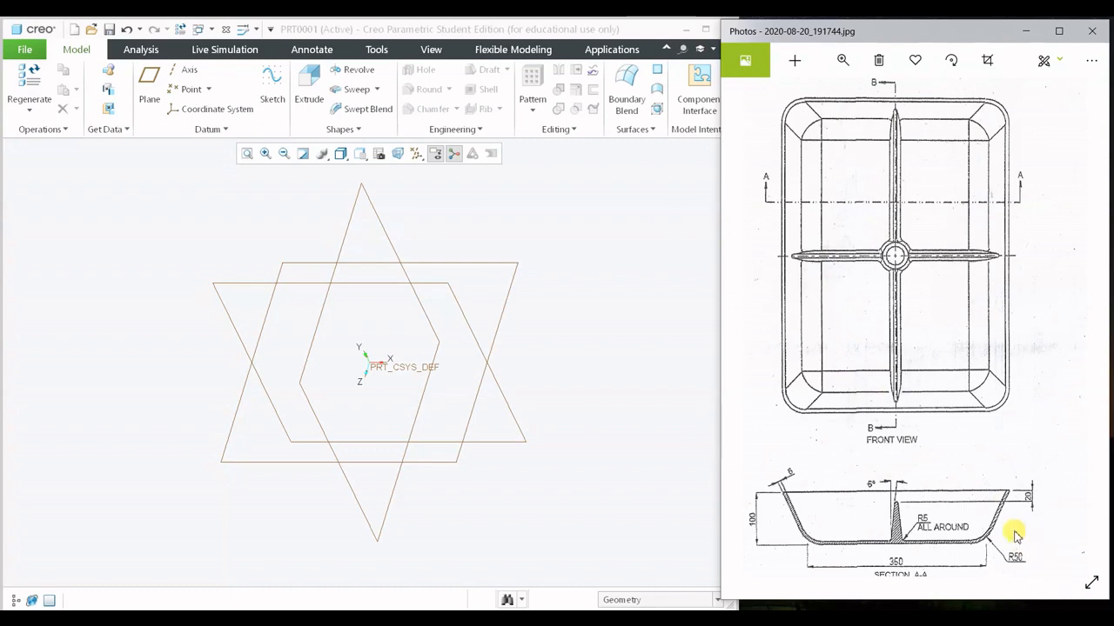
drag(986, 536, 985, 503)
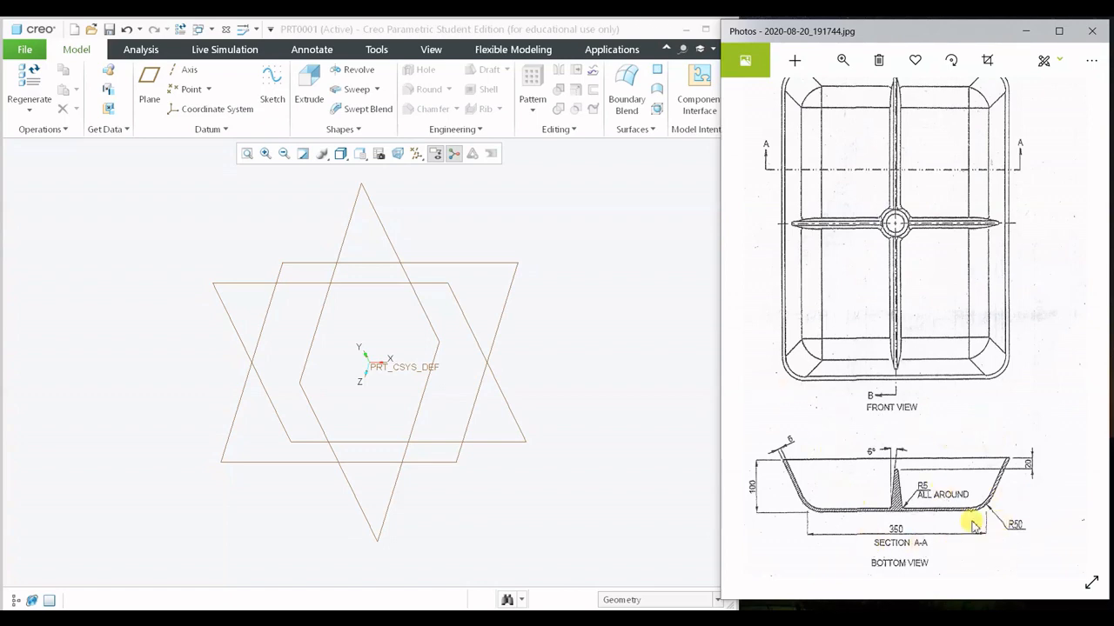
drag(925, 522, 921, 492)
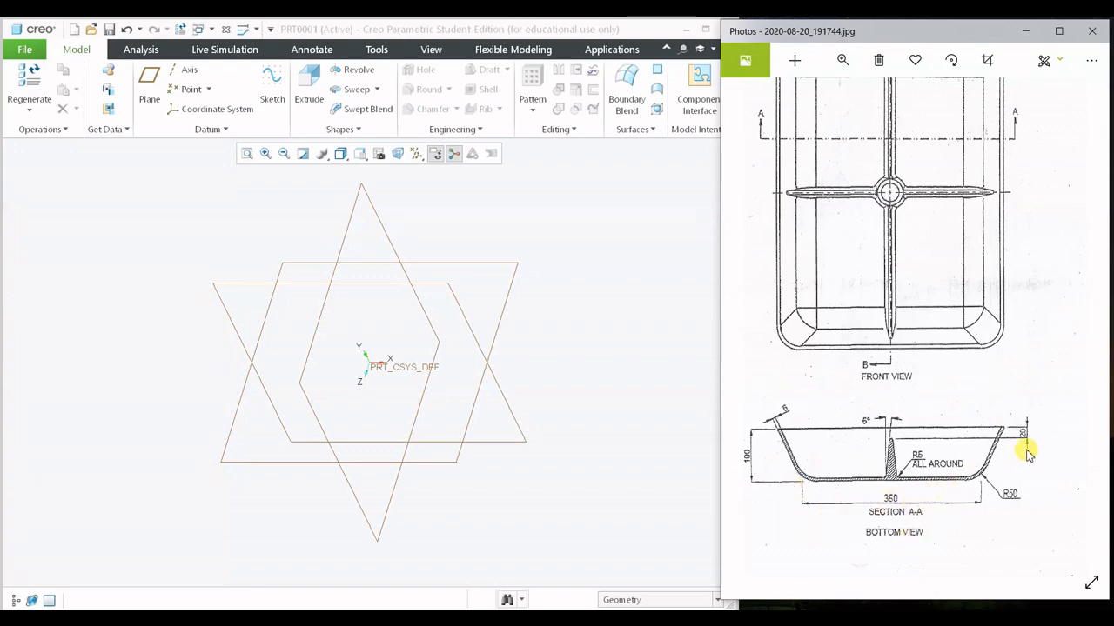
mouse_move(1025, 451)
mouse_down()
mouse_move(1002, 458)
mouse_move(1028, 471)
mouse_up()
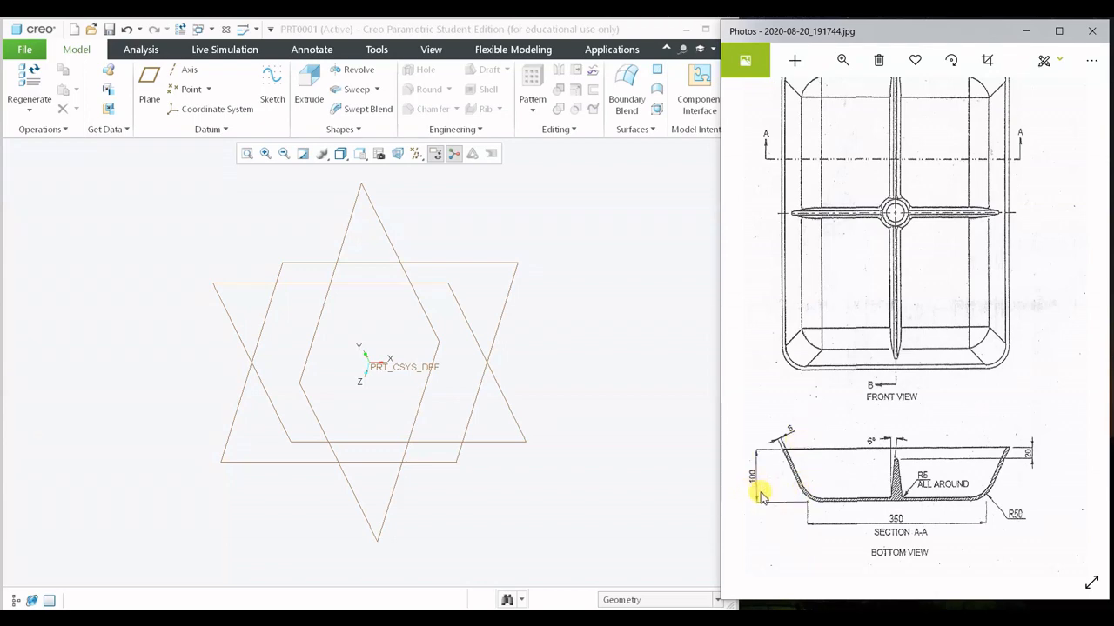
- Examine the base length in Section B-B and compare it with the front view and the base width in Section A-A
mouse_move(942, 426)
mouse_down()
mouse_move(902, 452)
mouse_move(822, 472)
mouse_up()
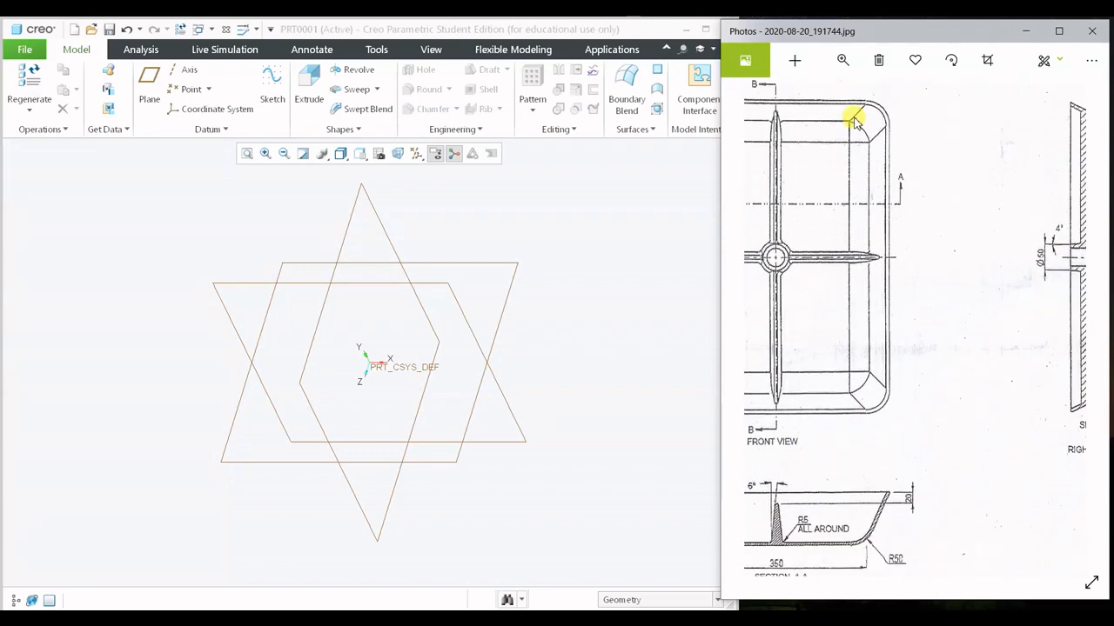
mouse_move(911, 413)
mouse_down()
mouse_move(763, 392)
mouse_move(969, 293)
mouse_up()
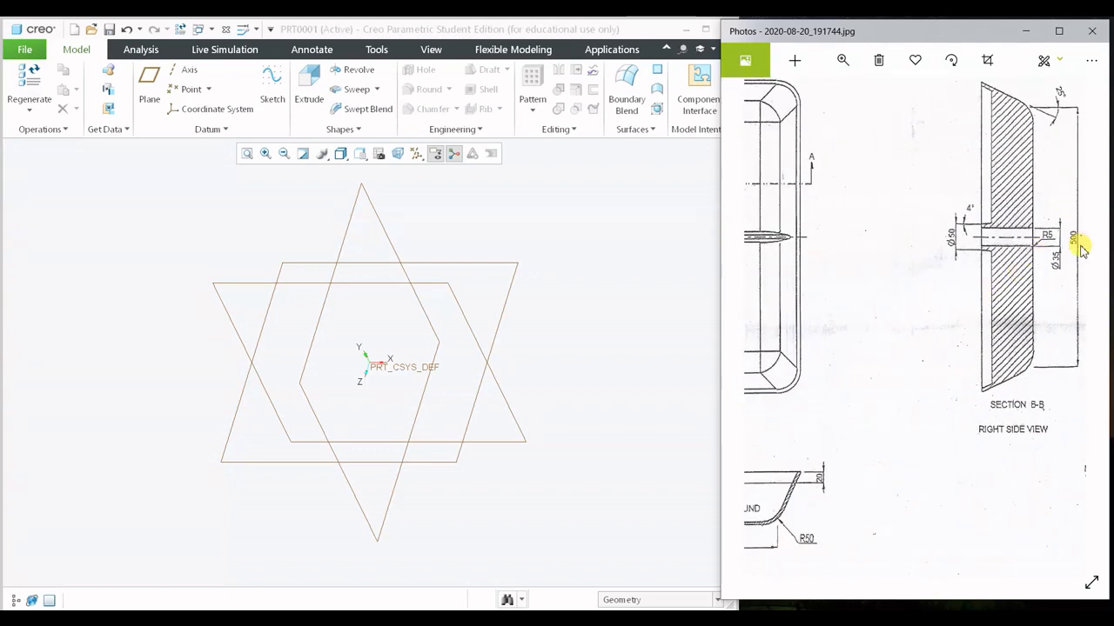
scroll(1081, 248, up, 2)
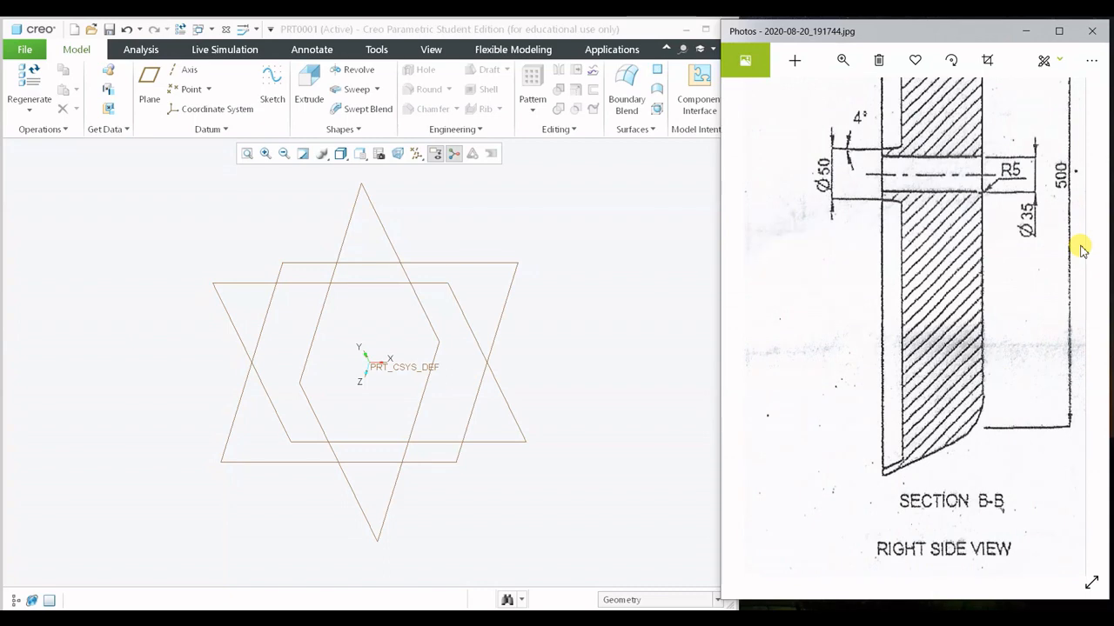
scroll(1081, 248, down, 4)
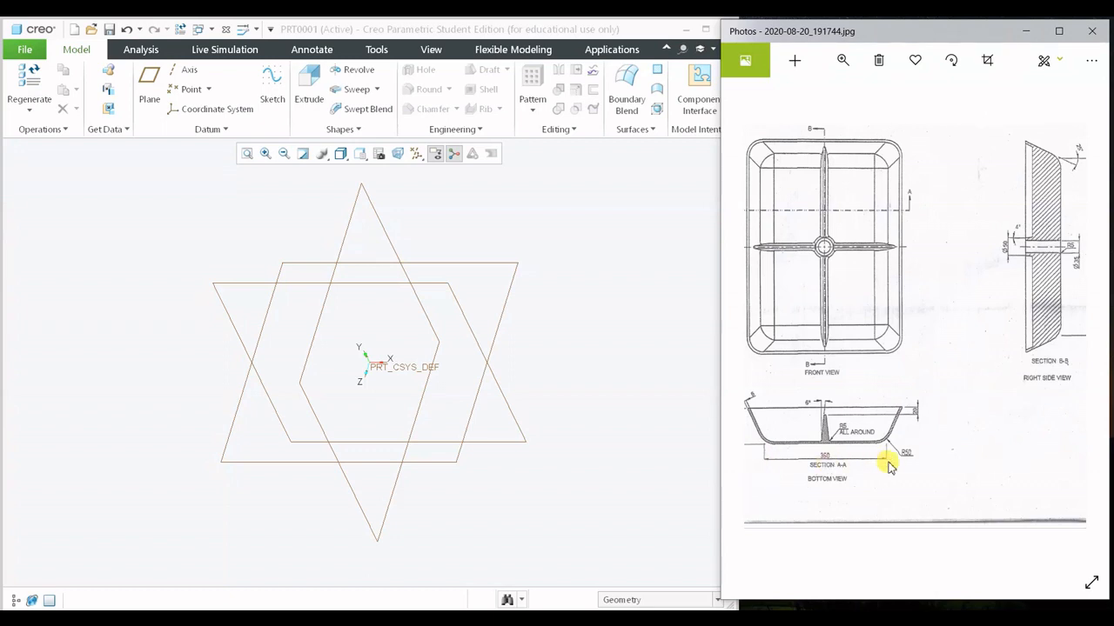
drag(997, 309, 954, 313)
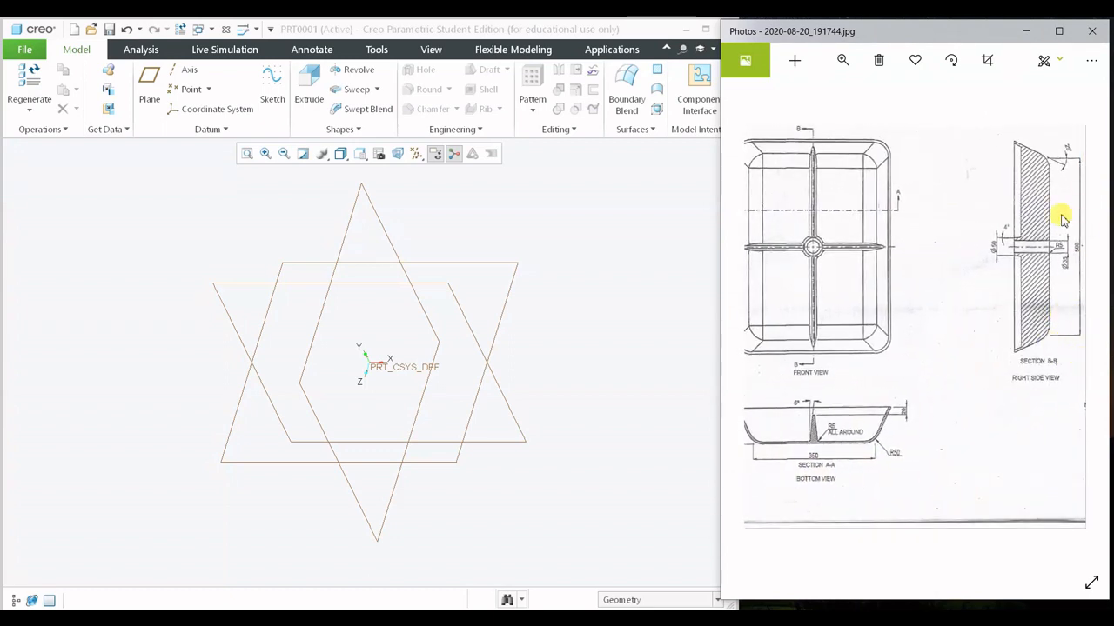
scroll(1039, 279, up, 3)
scroll(1039, 278, down, 2)
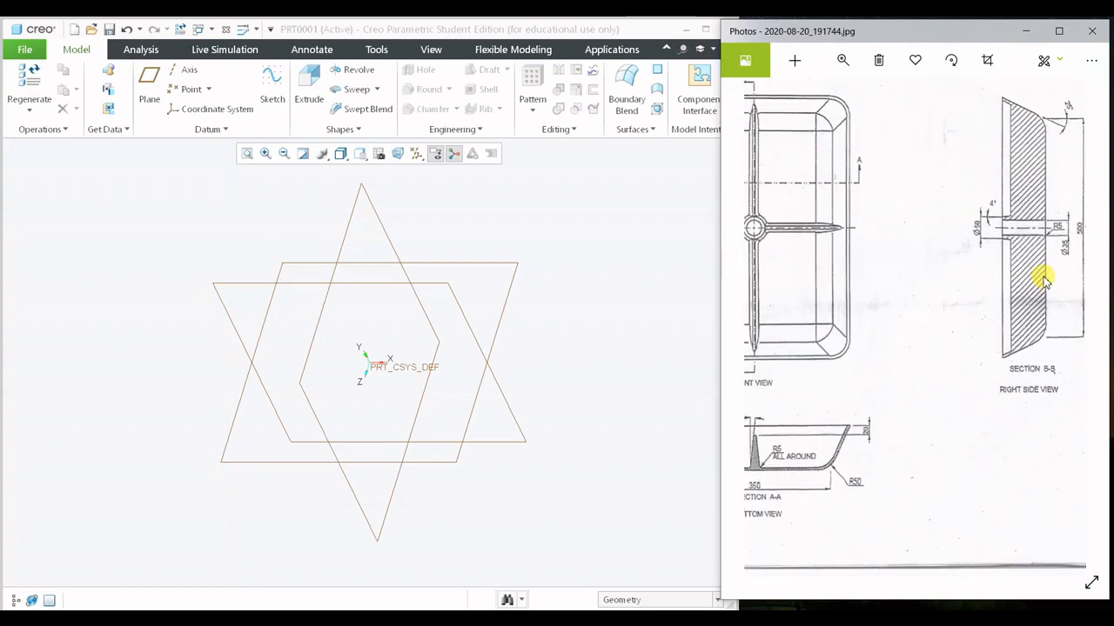
drag(892, 229, 917, 231)
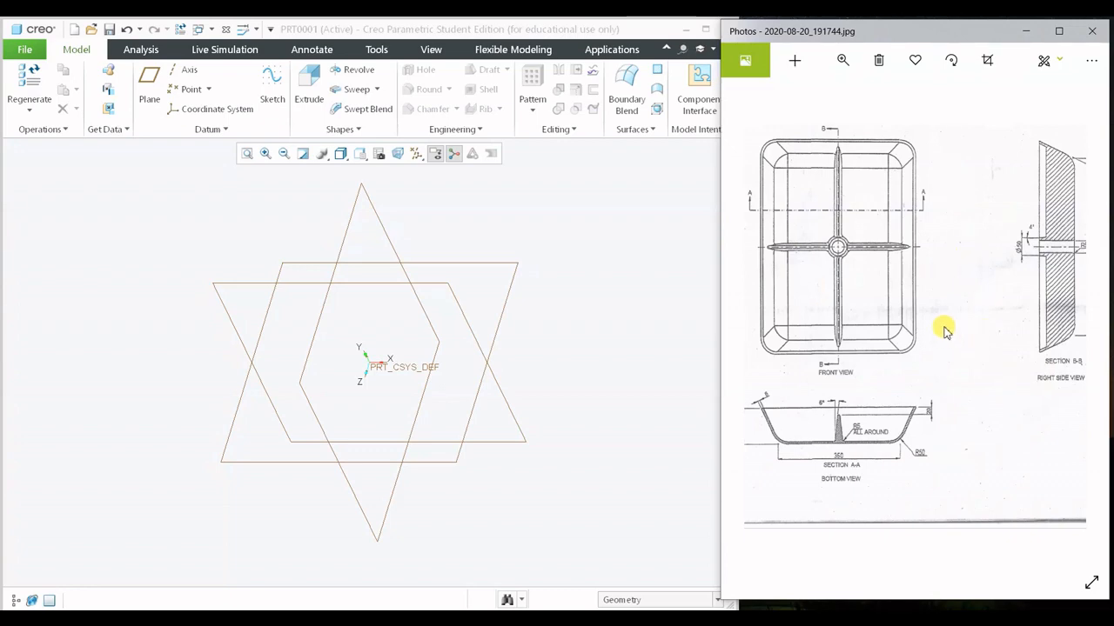
- Frame the drawing so that the whole front view and Section A-A can be read beside the part
scroll(987, 313, up, 3)
scroll(922, 352, down, 4)
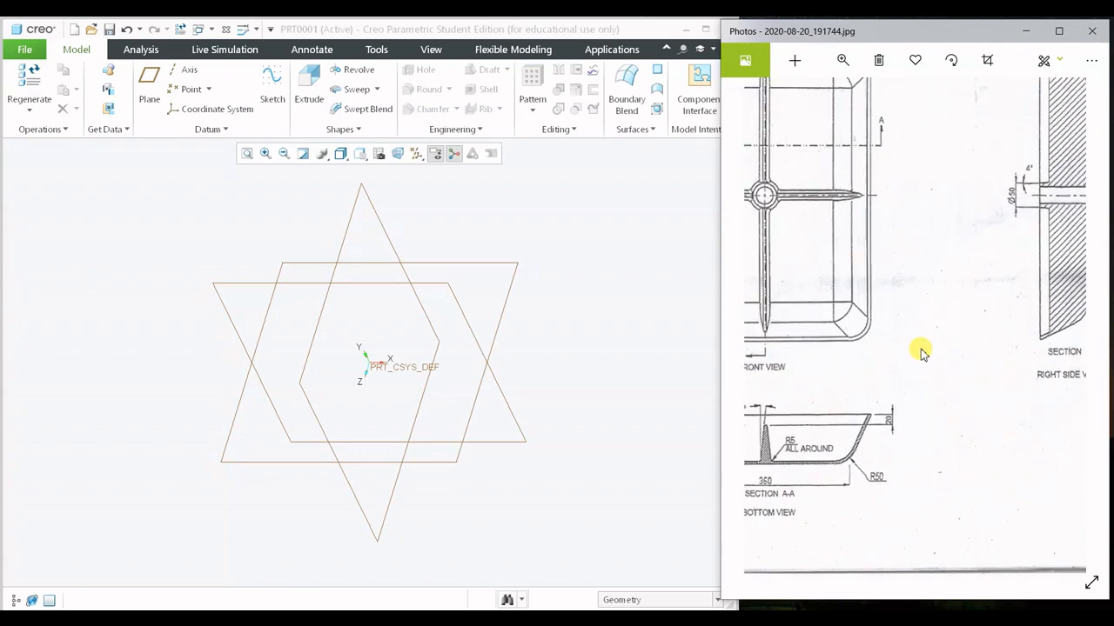
scroll(922, 392, up, 2)
drag(922, 392, 1015, 557)
drag(938, 428, 934, 372)
scroll(927, 379, down, 1)
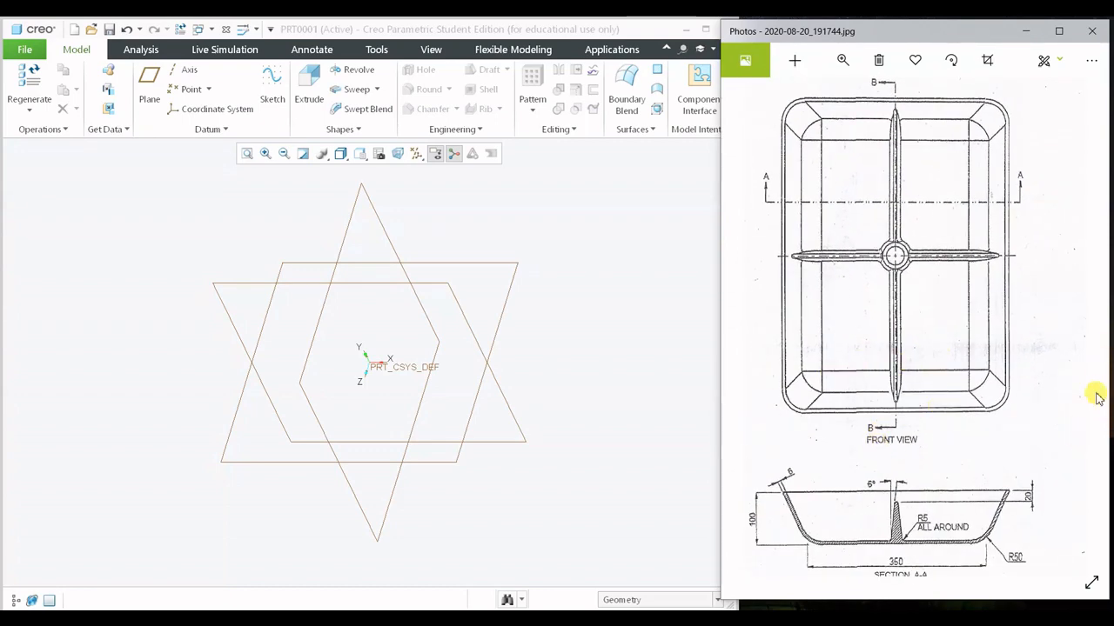
- Return to Creo Parametric, start an Extrude sketch on the XY datum plane, and orient the view parallel to the sketch
click(440, 288)
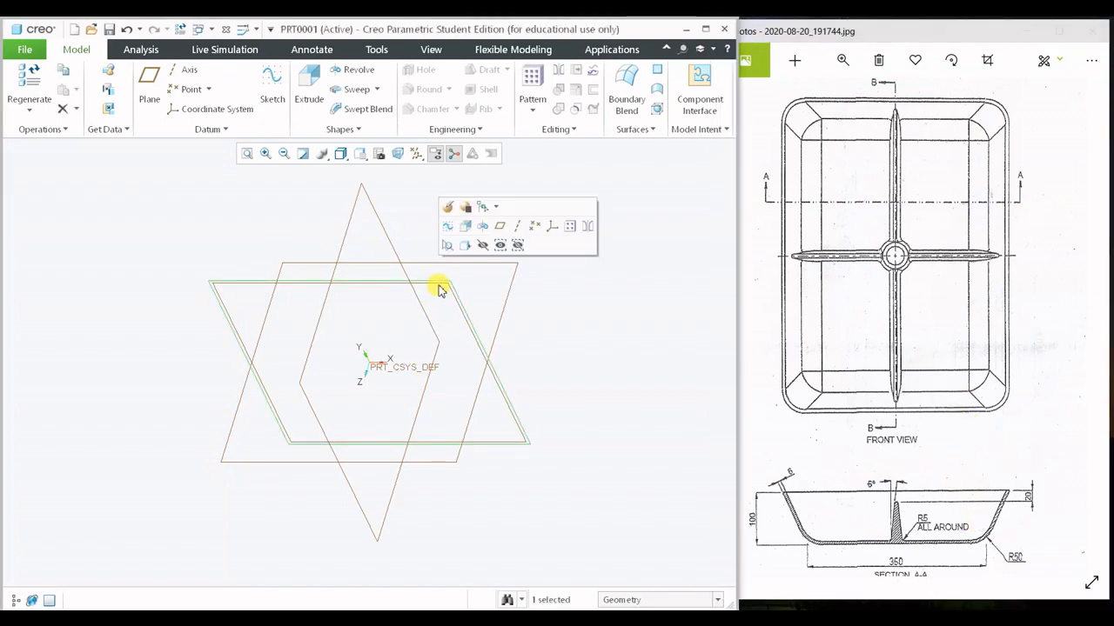
click(309, 87)
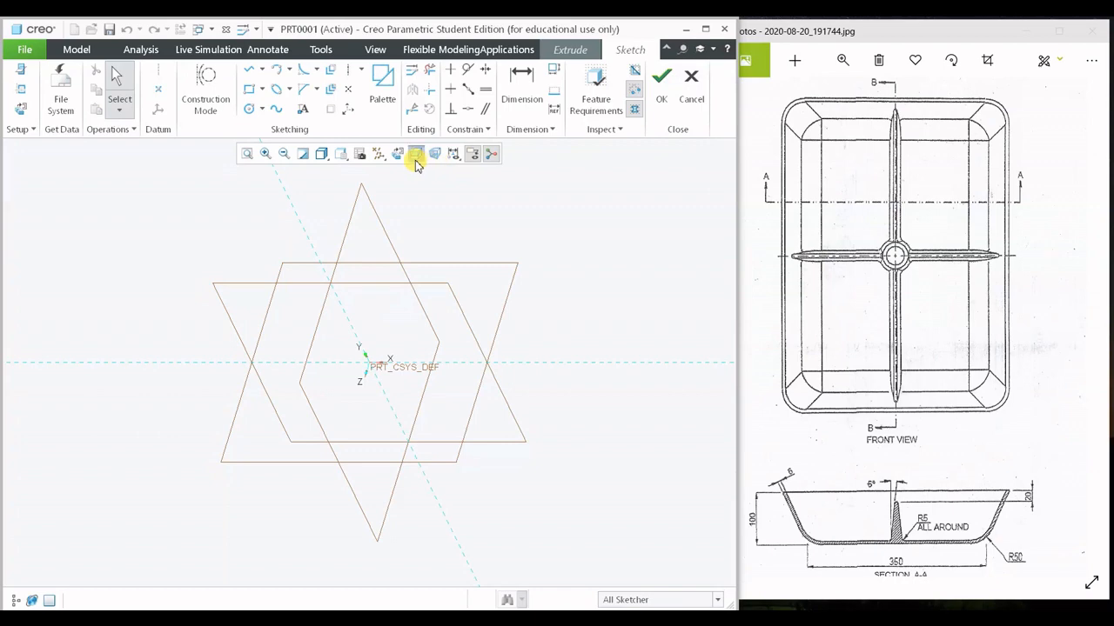
click(398, 154)
click(416, 155)
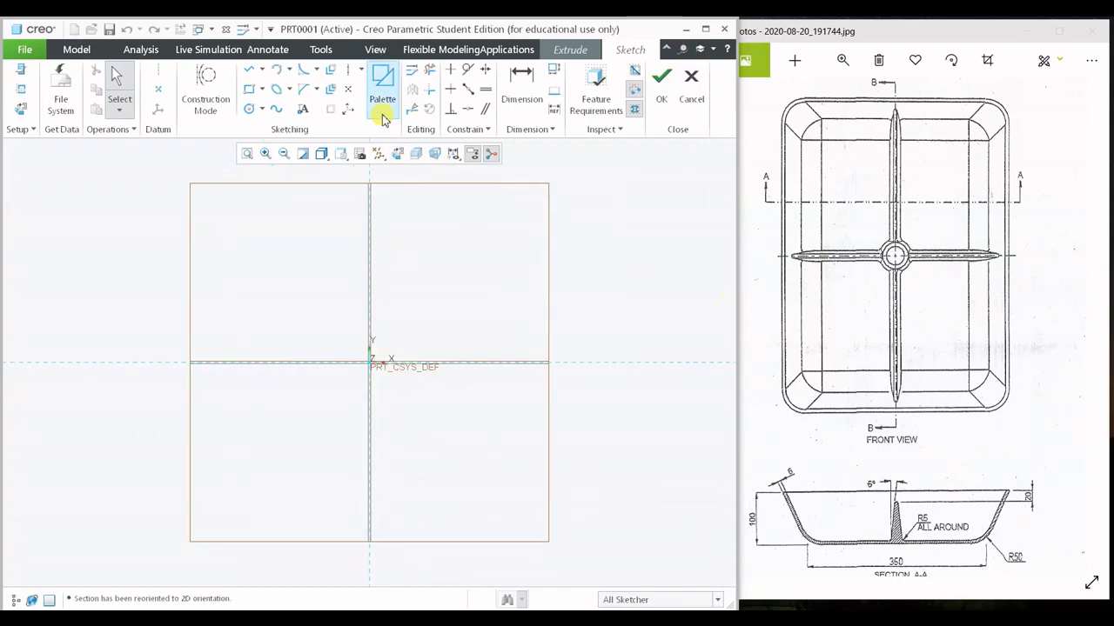
- Sketch a center rectangle about 78 wide and 157 high, centred on the coordinate origin
click(263, 95)
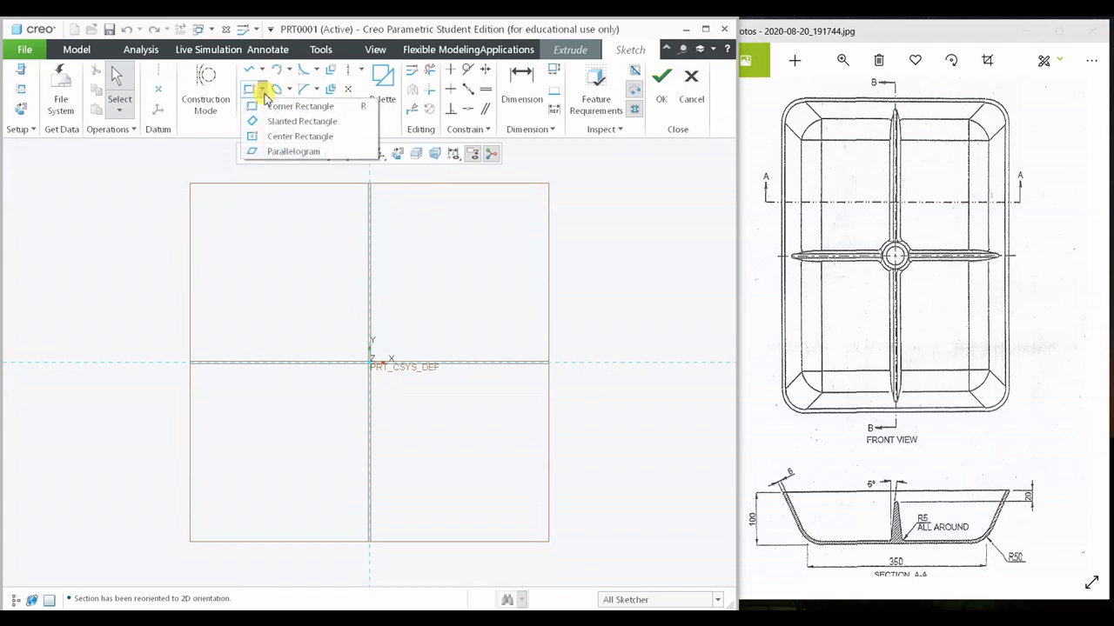
click(282, 134)
click(372, 362)
click(396, 306)
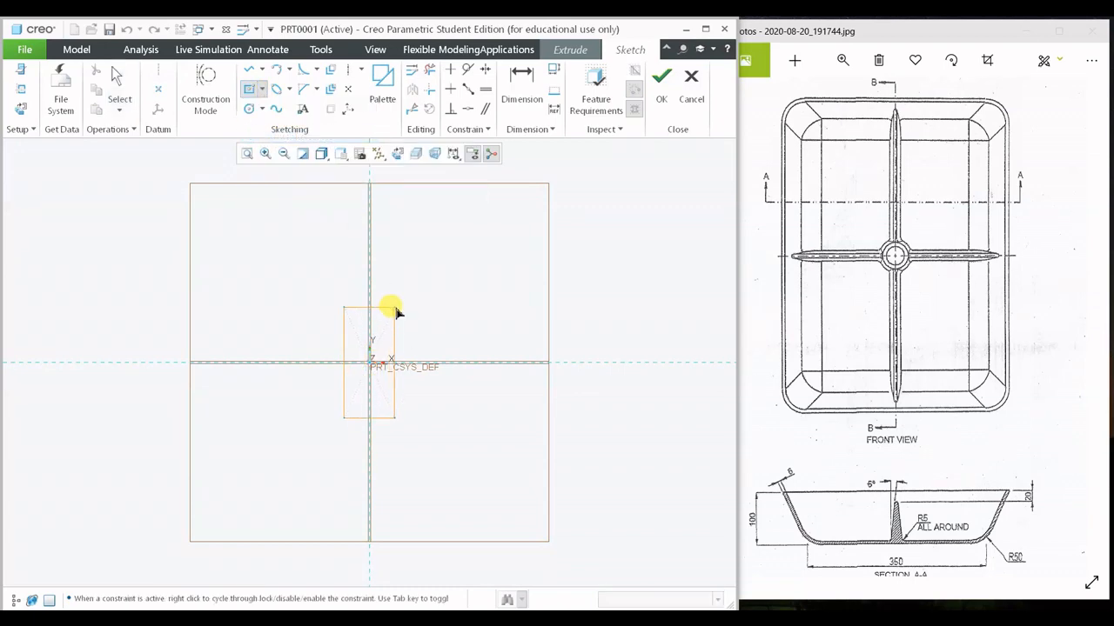
middle_click(519, 293)
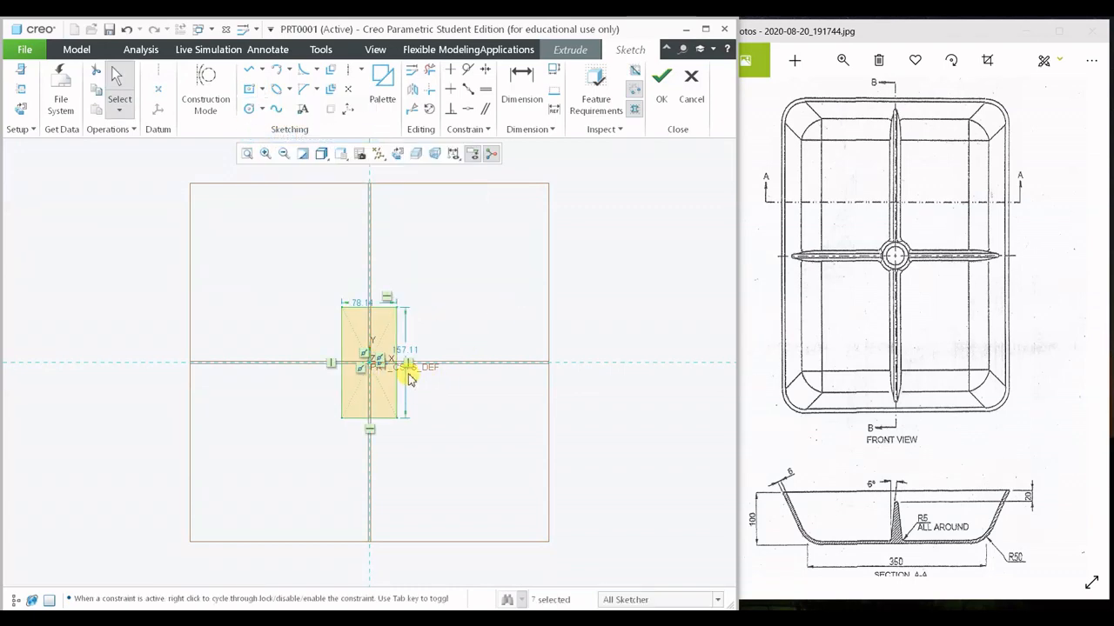
- Set the rectangle's width to 350, matching the base width in Section A-A
double_click(365, 303)
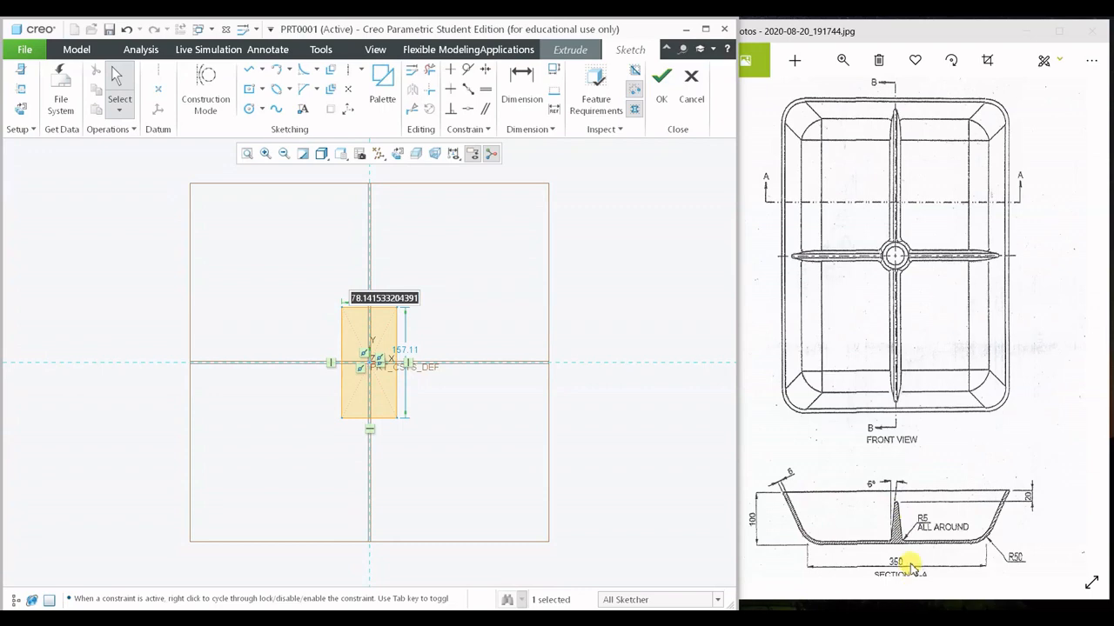
scroll(905, 564, up, 5)
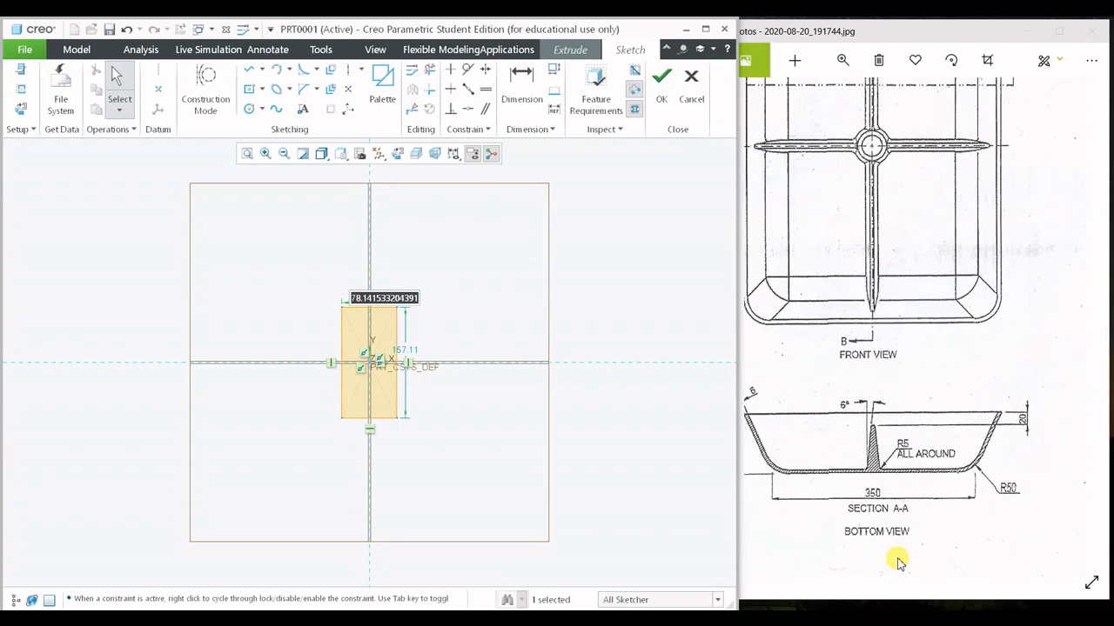
text(350)
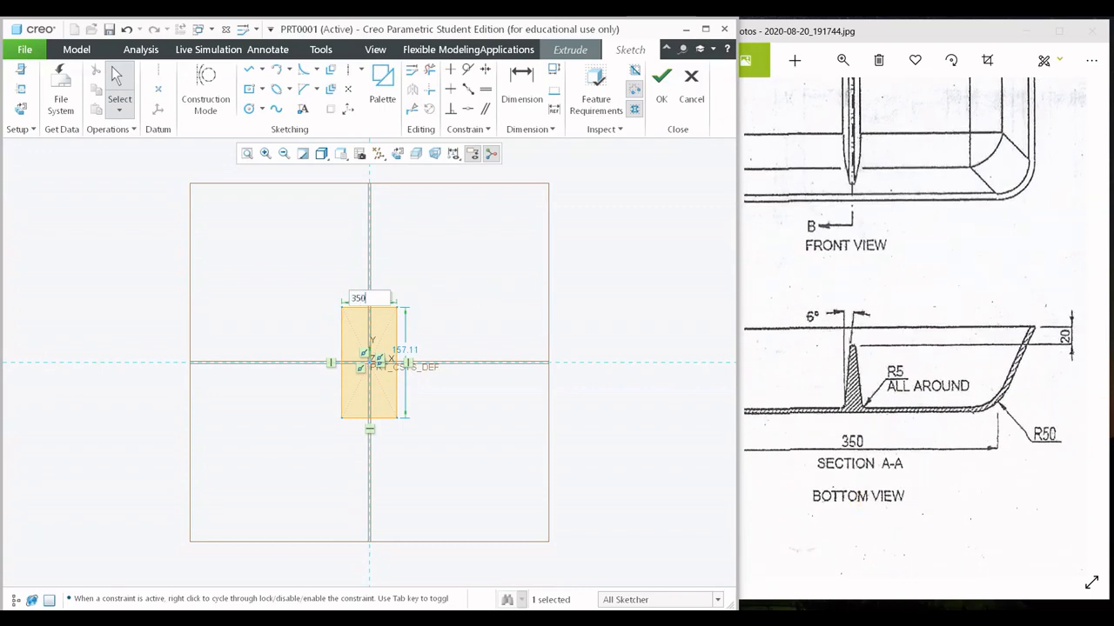
key(Return)
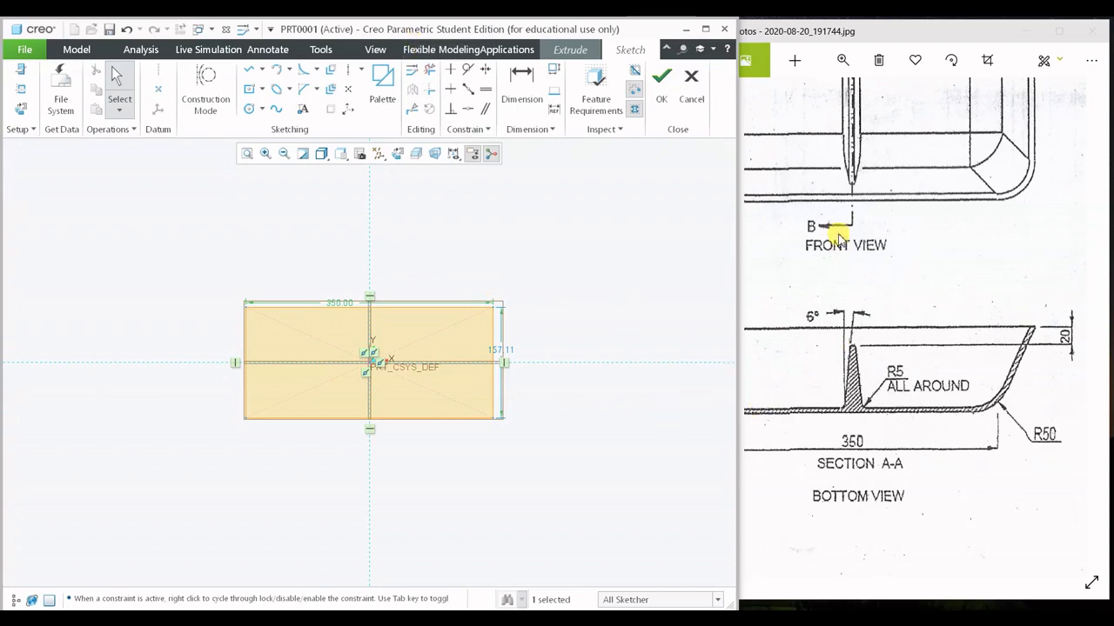
- Set the rectangle's height to 500, matching the base length in Section B-B, and finish the sketch
scroll(838, 239, down, 5)
click(835, 222)
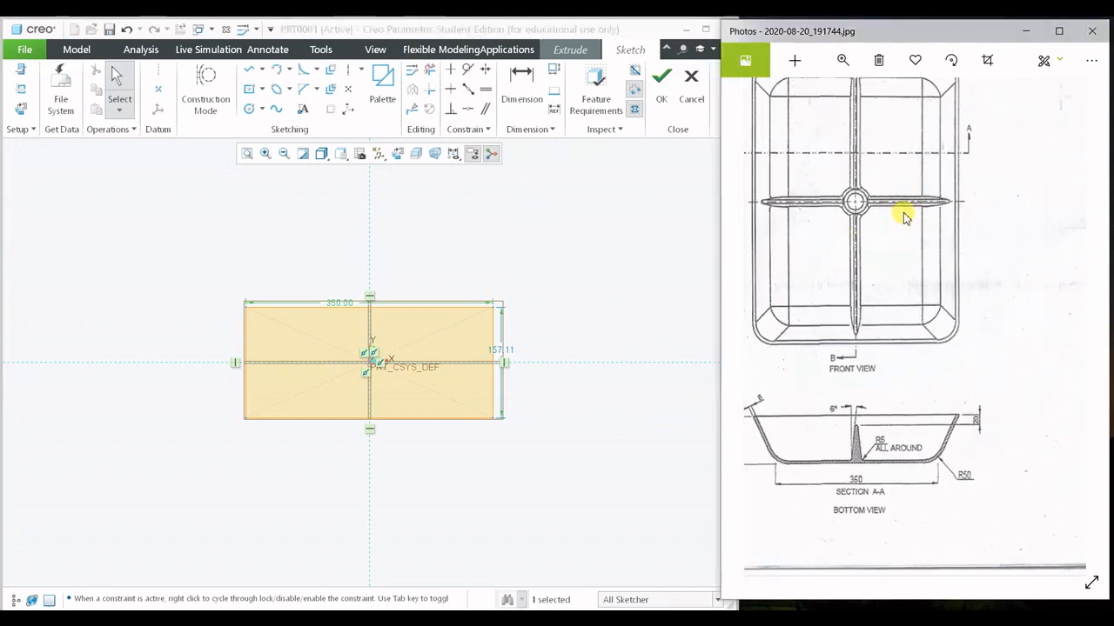
scroll(1001, 264, up, 5)
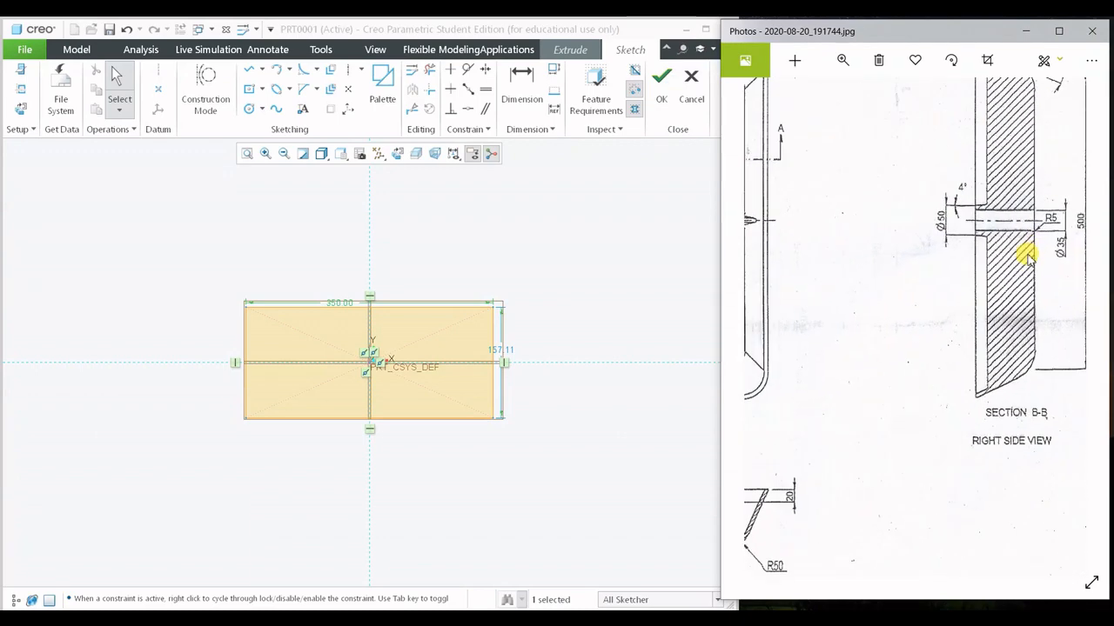
double_click(505, 357)
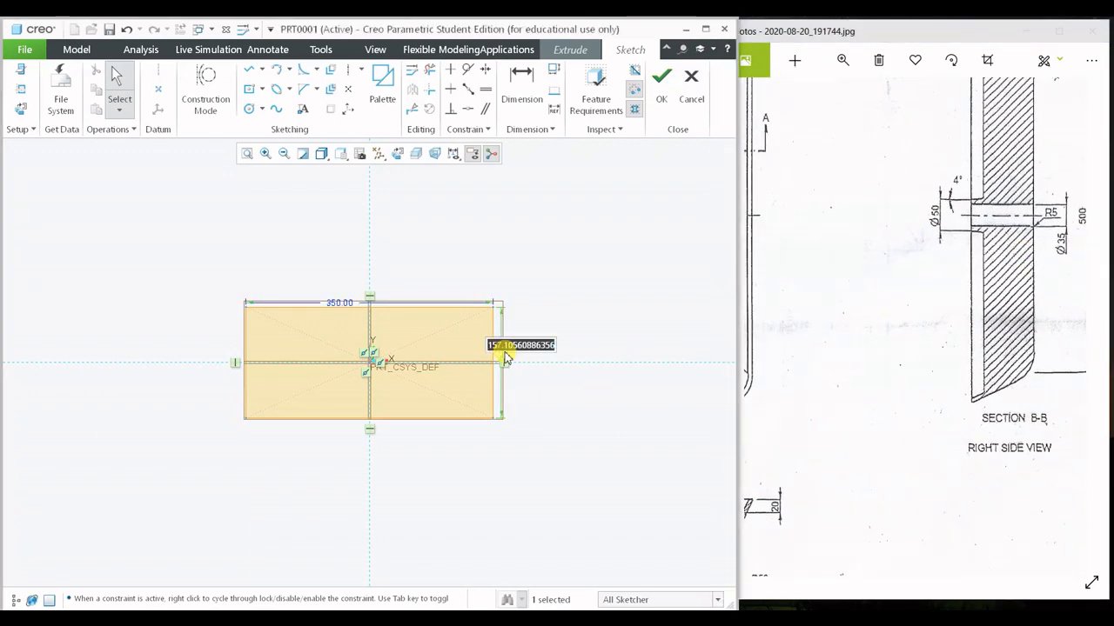
text(500)
key(Return)
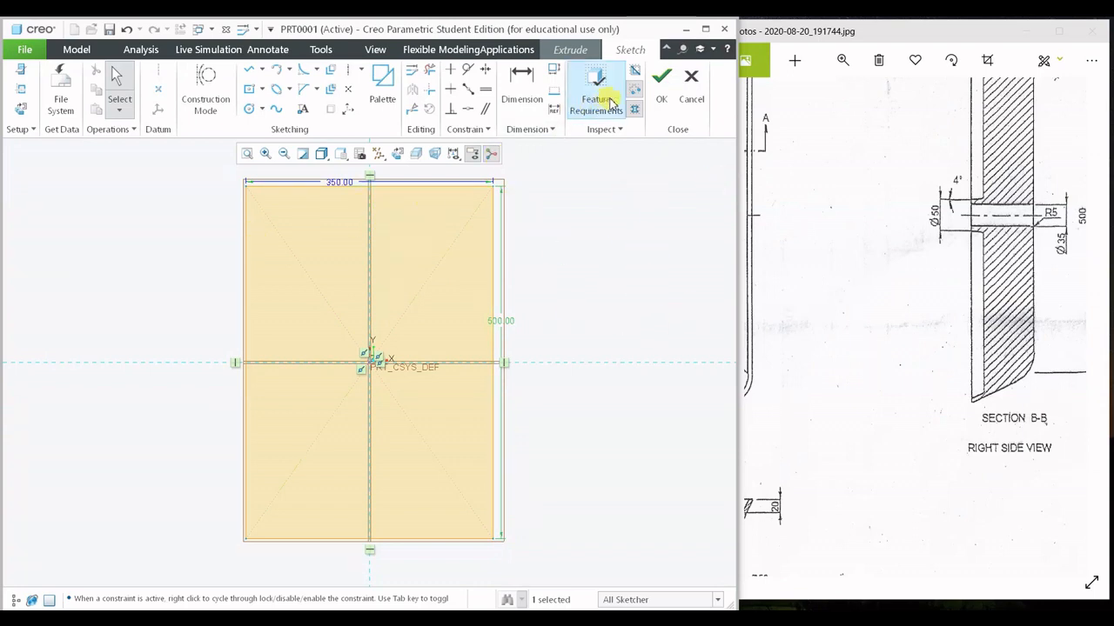
click(661, 87)
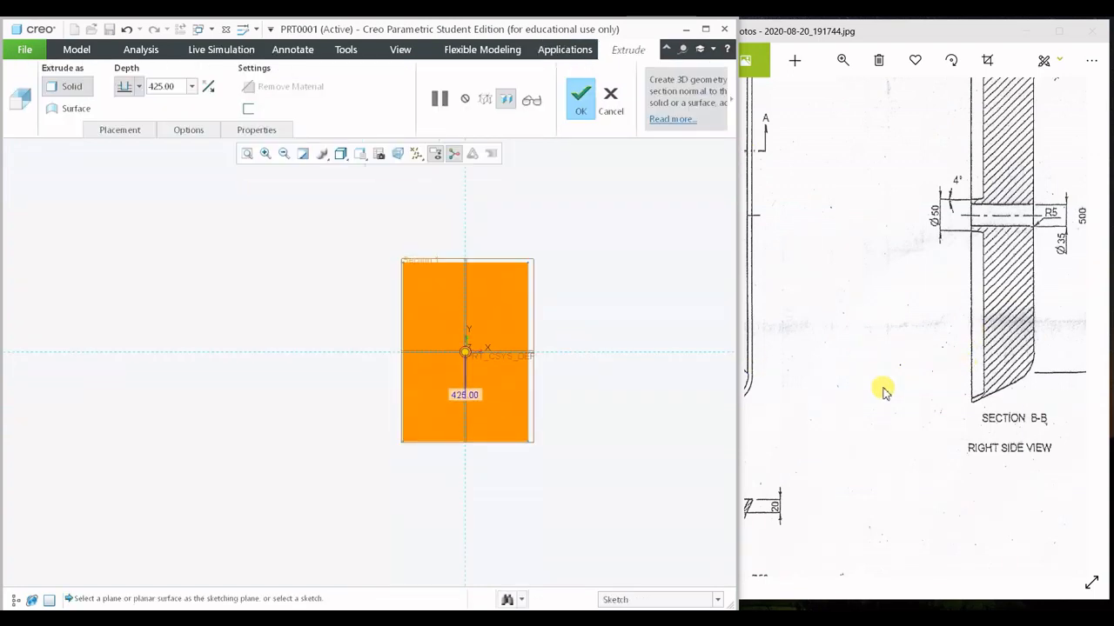
- Make the extrusion depth symmetric about the sketch plane
click(137, 89)
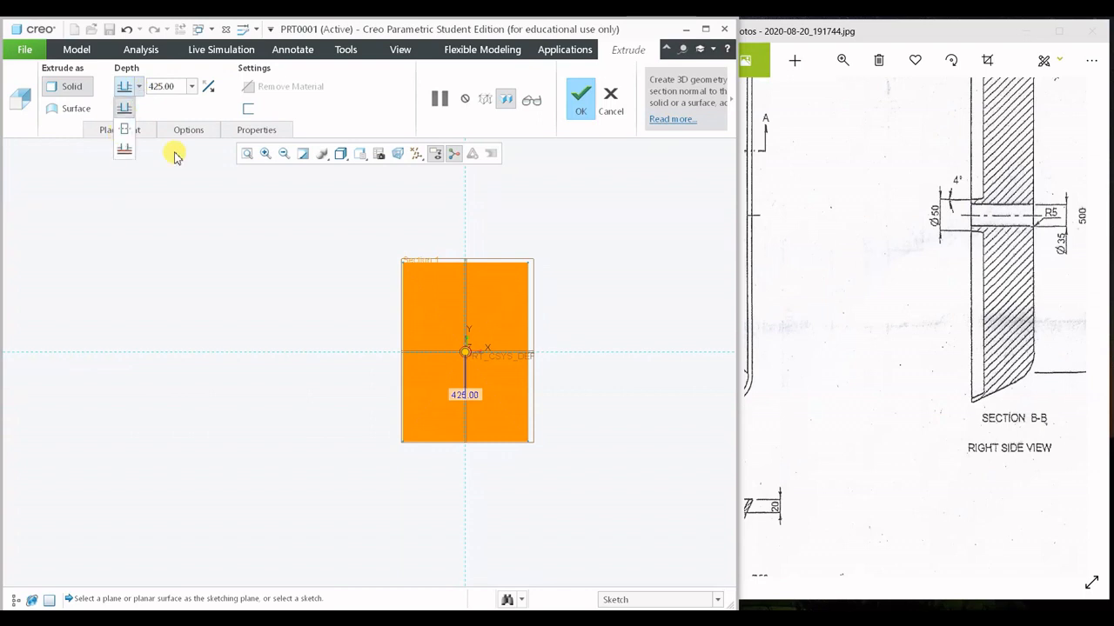
middle_drag(444, 291, 378, 295)
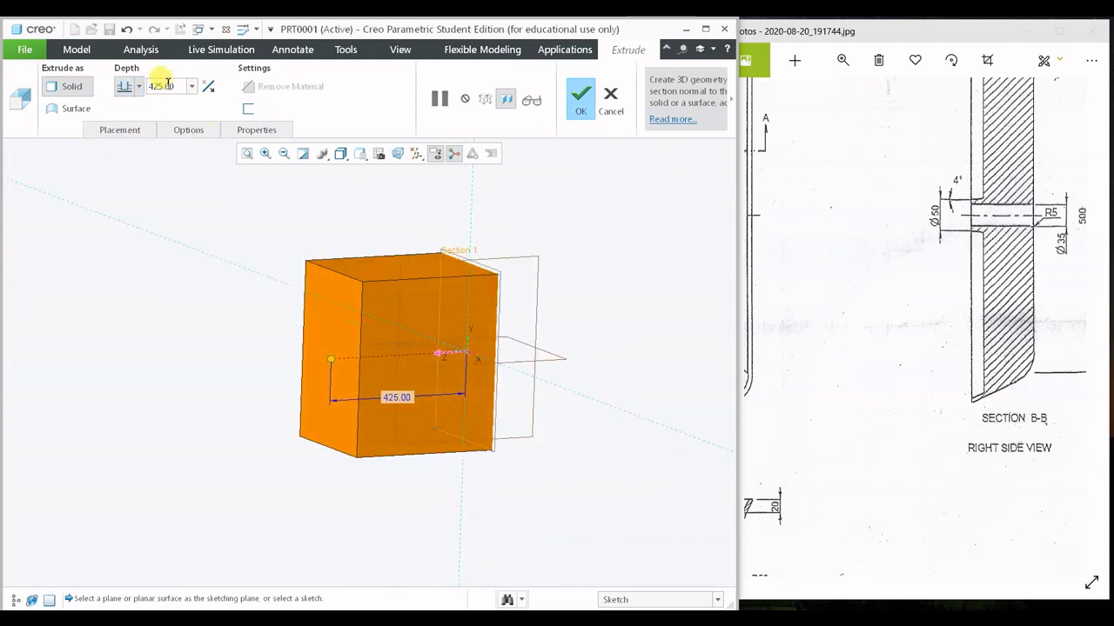
click(137, 88)
click(130, 133)
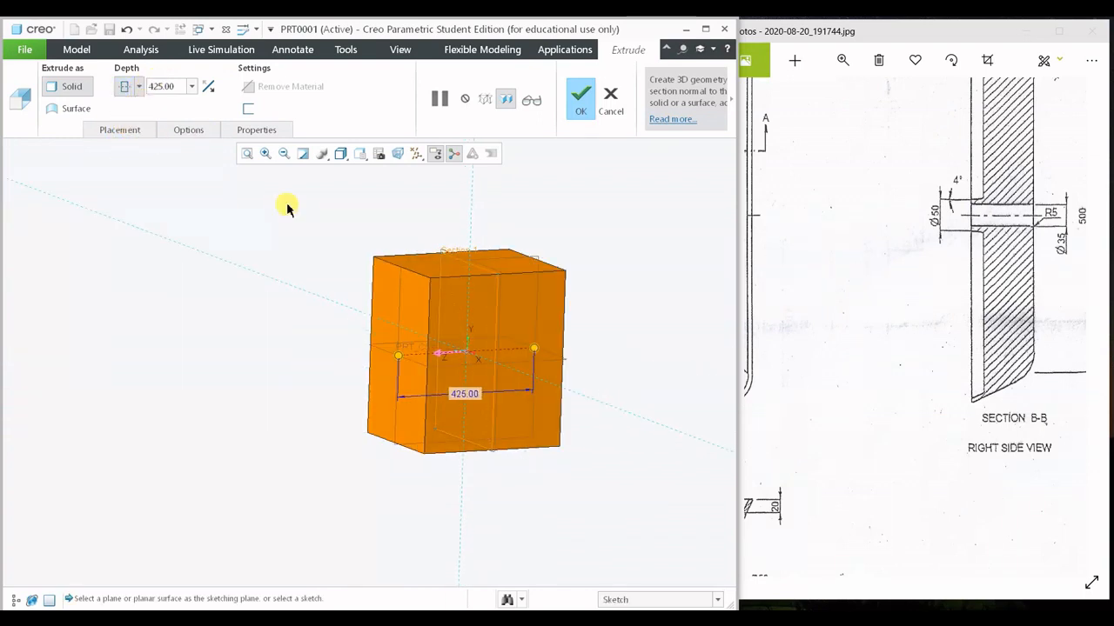
- Set the extrusion depth to 100, matching the tray height in Section A-A, and complete the solid base block
drag(892, 347, 1008, 340)
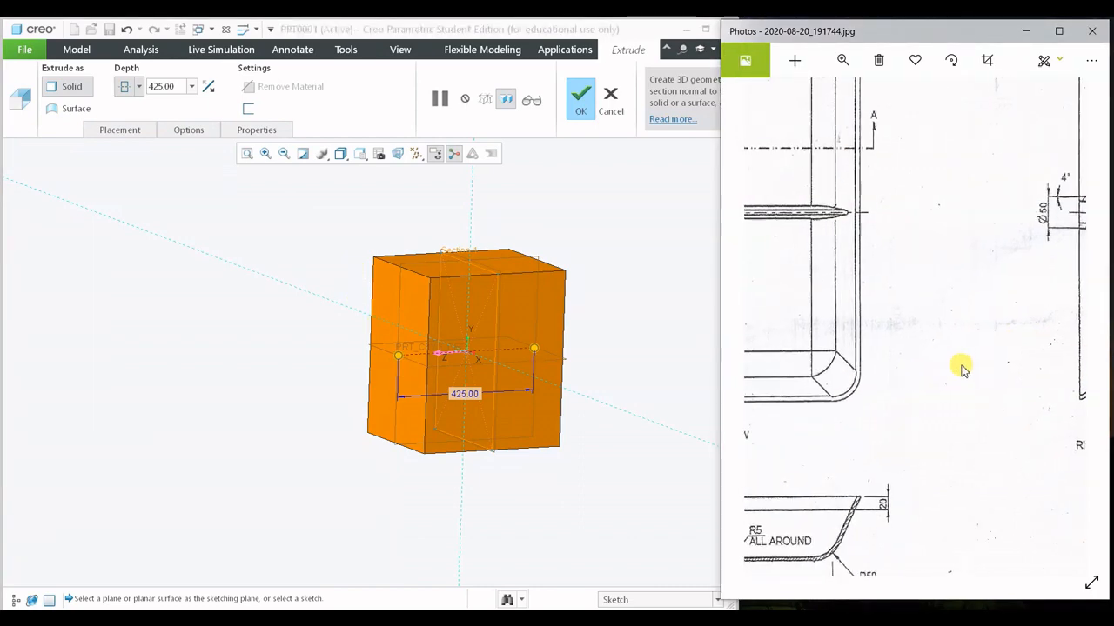
mouse_move(961, 371)
mouse_down()
mouse_move(1082, 369)
mouse_move(1033, 375)
mouse_up()
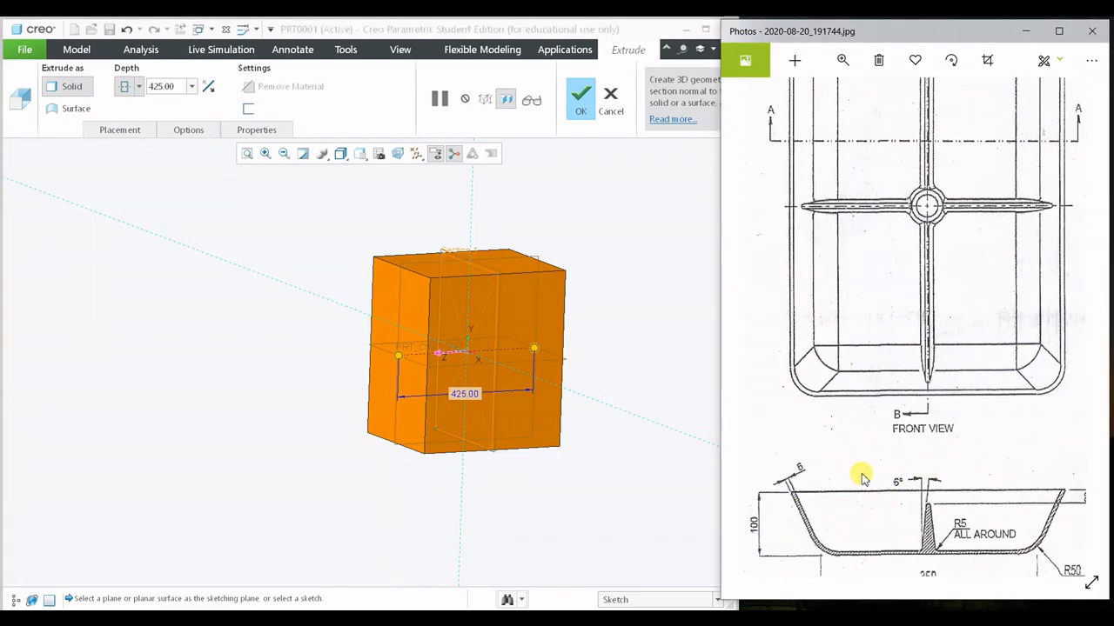
drag(862, 479, 875, 398)
scroll(879, 525, up, 1)
mouse_move(823, 464)
mouse_down()
mouse_move(902, 465)
mouse_move(782, 428)
mouse_up()
double_click(163, 86)
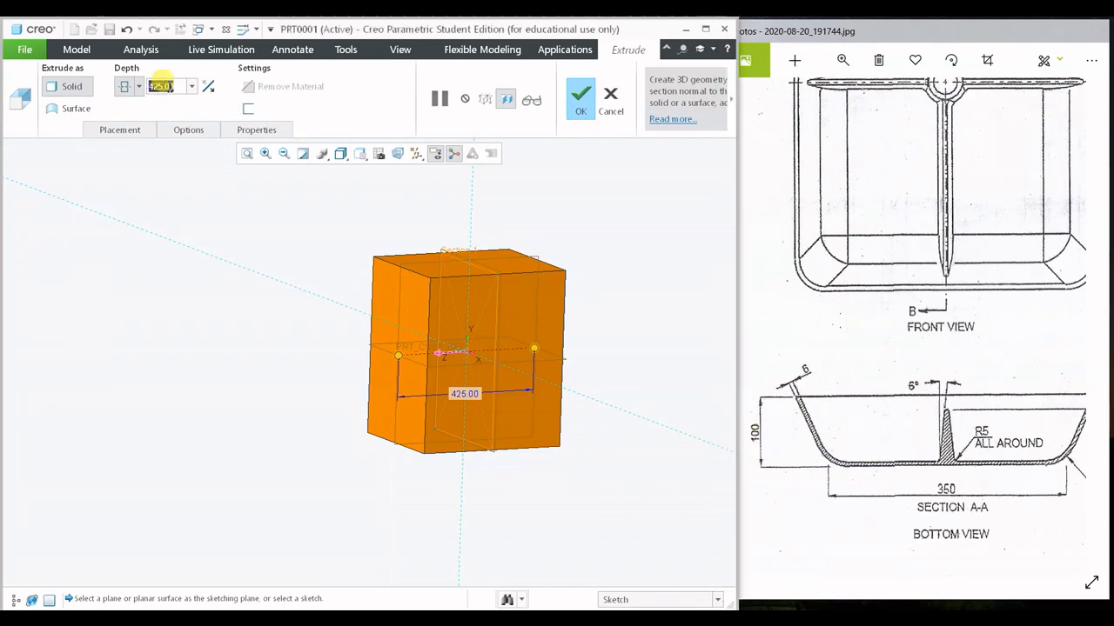
text(100)
key(Return)
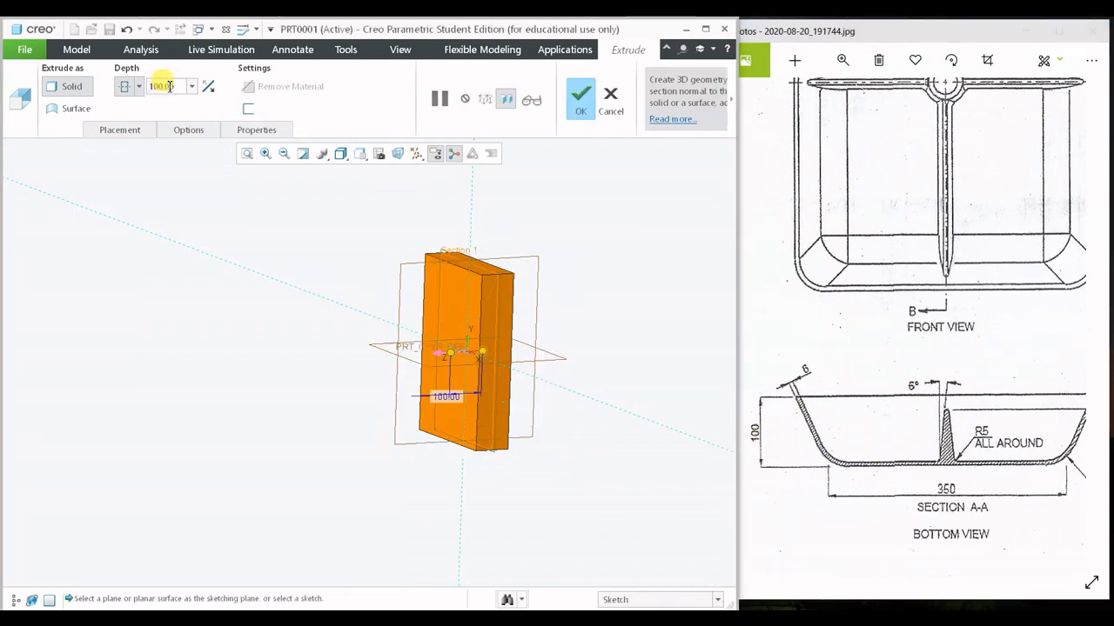
click(588, 108)
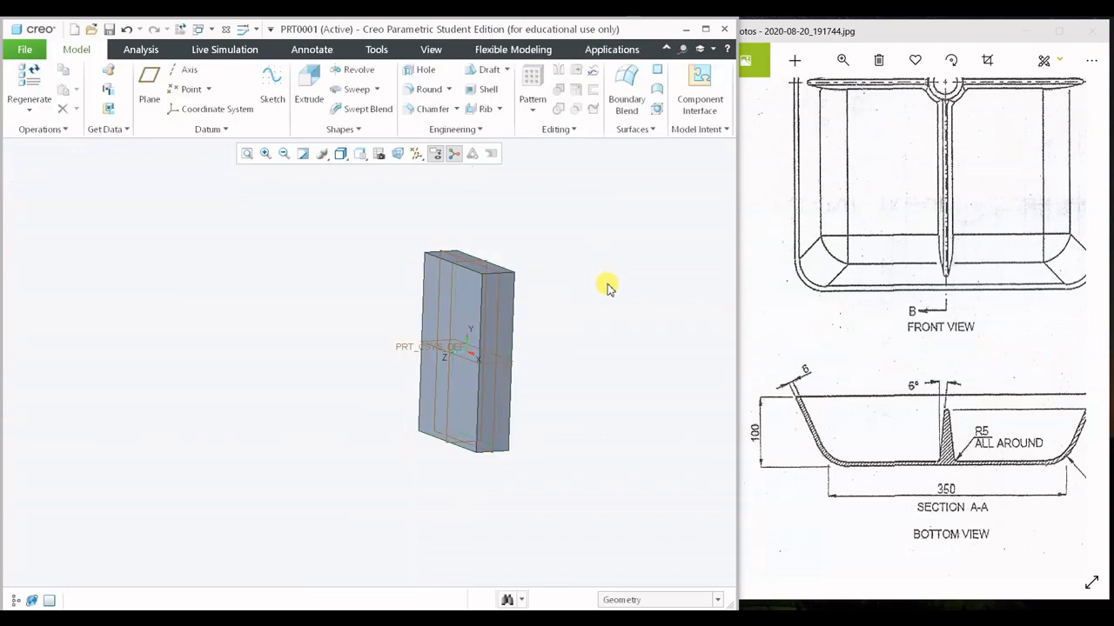
- Examine Section B-B, the front view and Section A-A for the tray's sloped walls and compare them with the block
middle_drag(603, 286, 626, 296)
scroll(898, 275, up, 1)
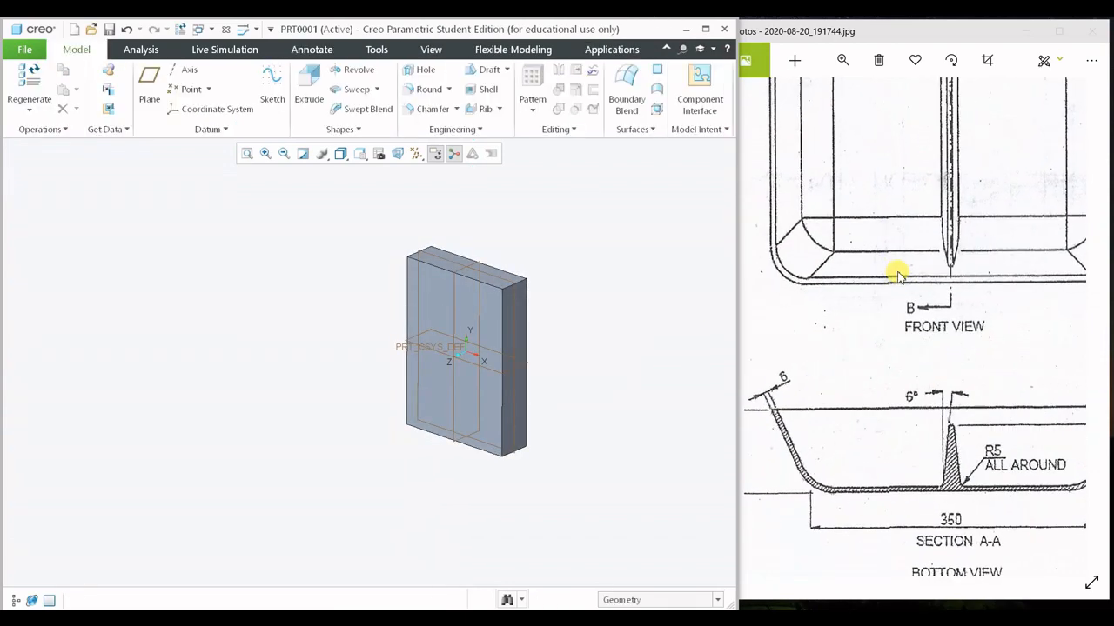
scroll(898, 275, down, 4)
mouse_move(899, 276)
mouse_down()
mouse_move(845, 355)
mouse_move(730, 328)
mouse_up()
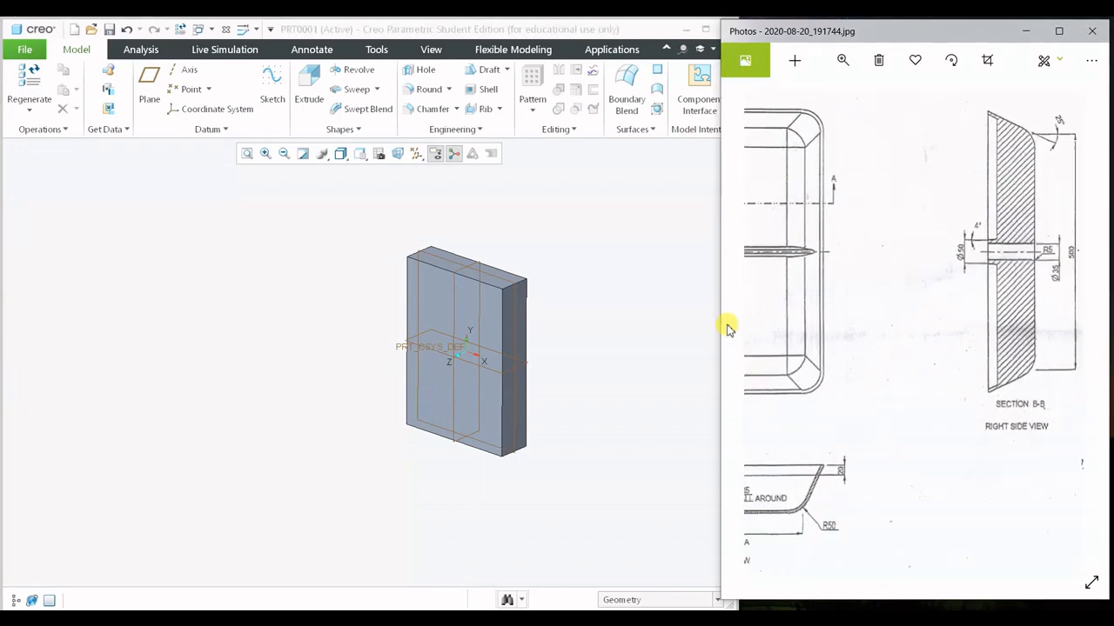
scroll(900, 306, up, 2)
scroll(898, 305, down, 1)
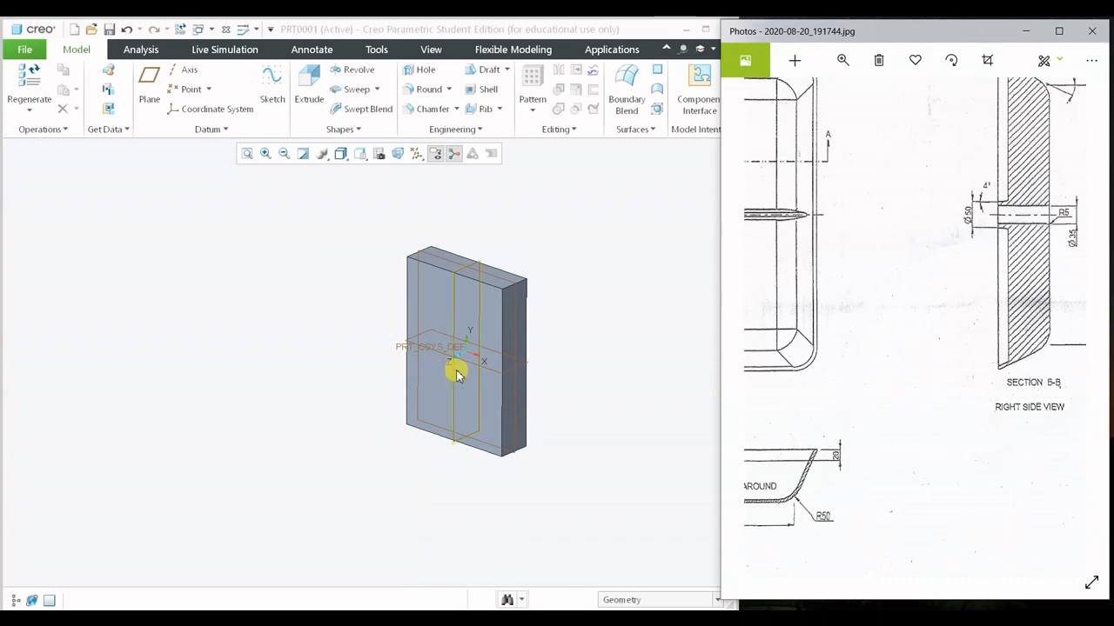
drag(816, 342, 955, 331)
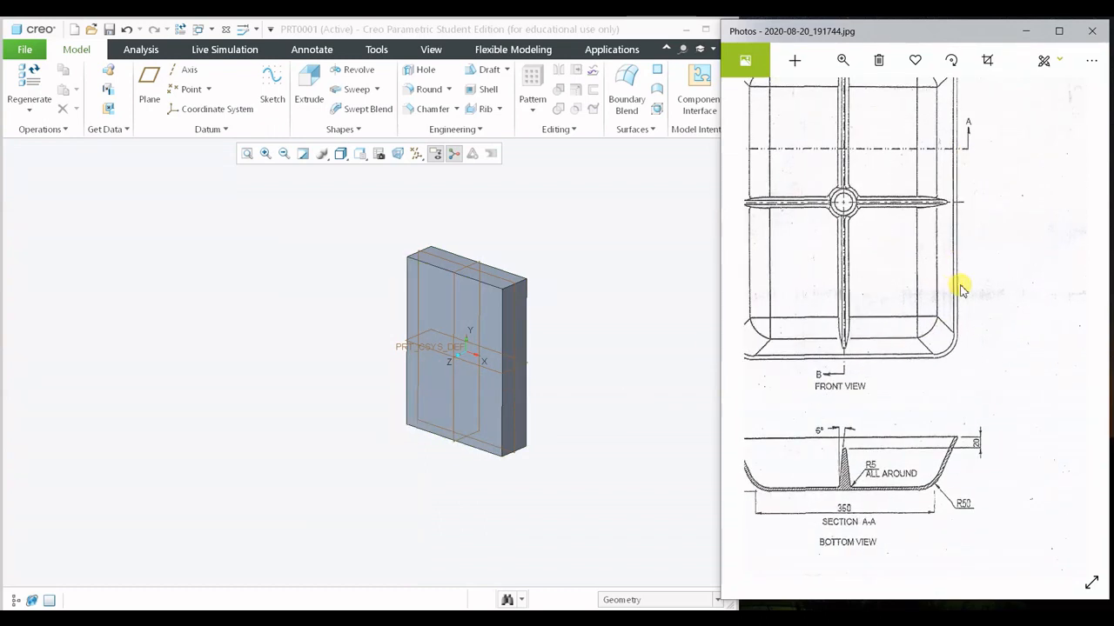